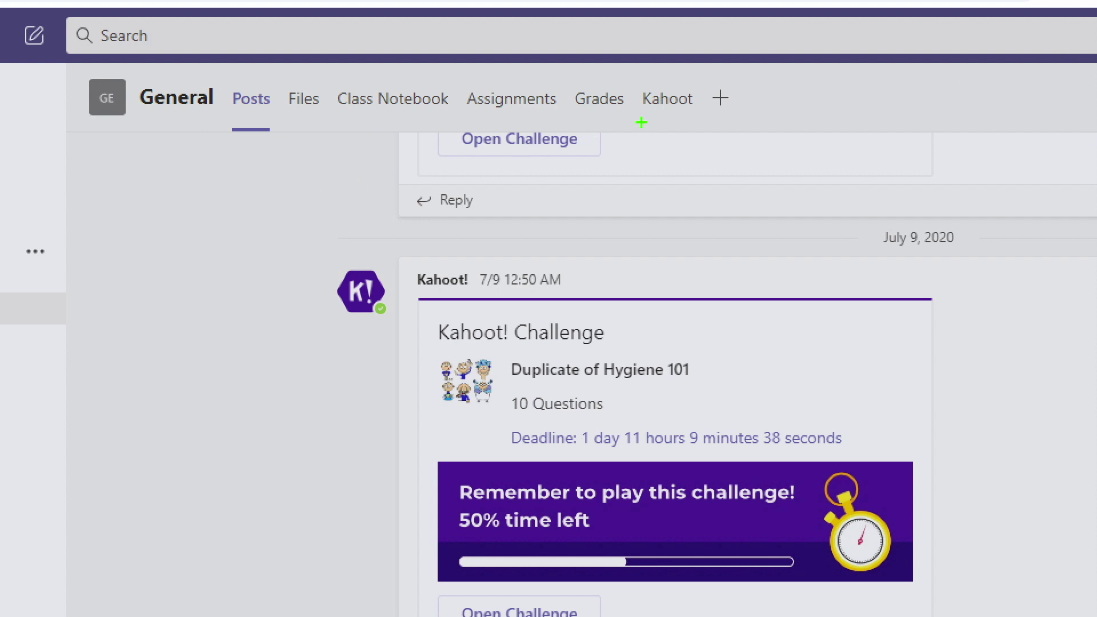
Leave the 5th Grade Explorers team and open the General channel of the 4th Grade Pioneers team.
mouse_move(642, 120)
mouse_down()
mouse_move(705, 98)
mouse_move(683, 86)
mouse_move(609, 109)
mouse_move(684, 119)
mouse_move(701, 106)
mouse_up()
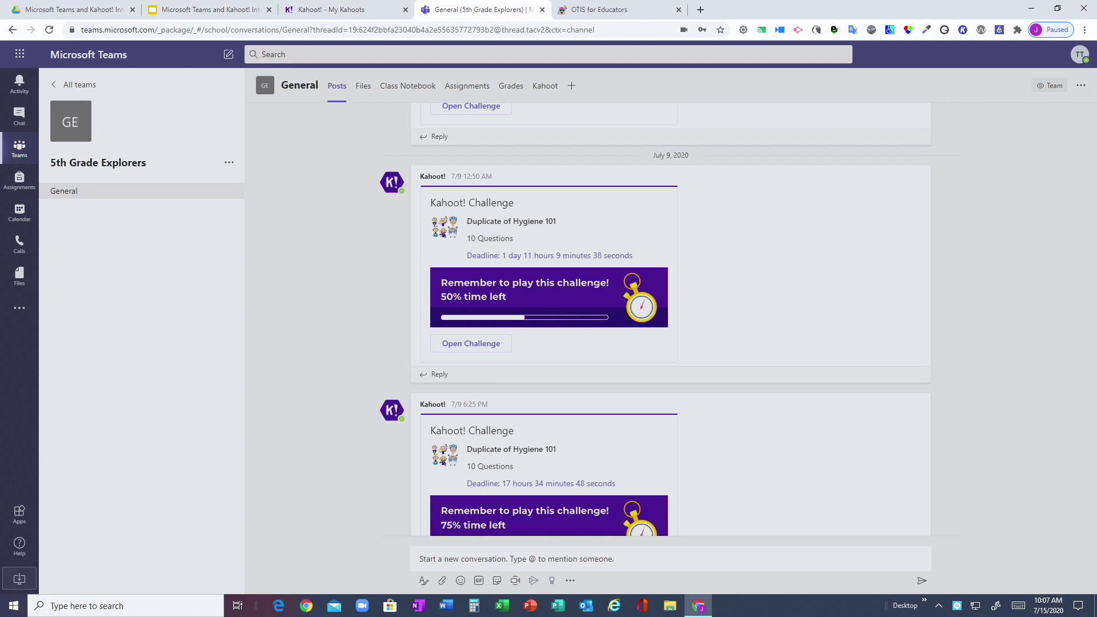
click(19, 147)
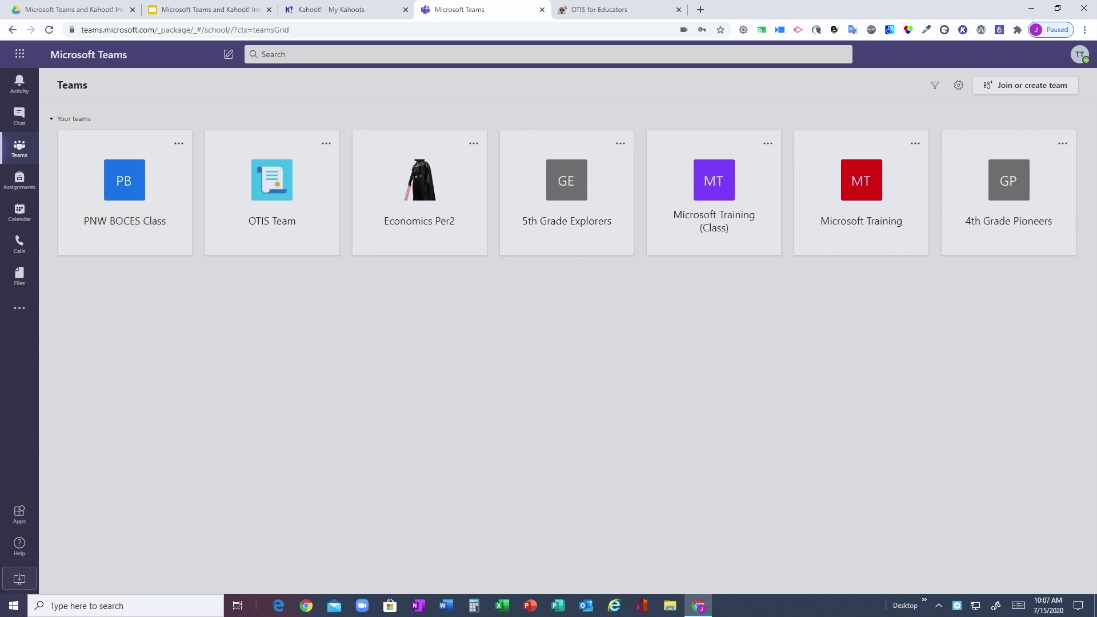
click(1008, 194)
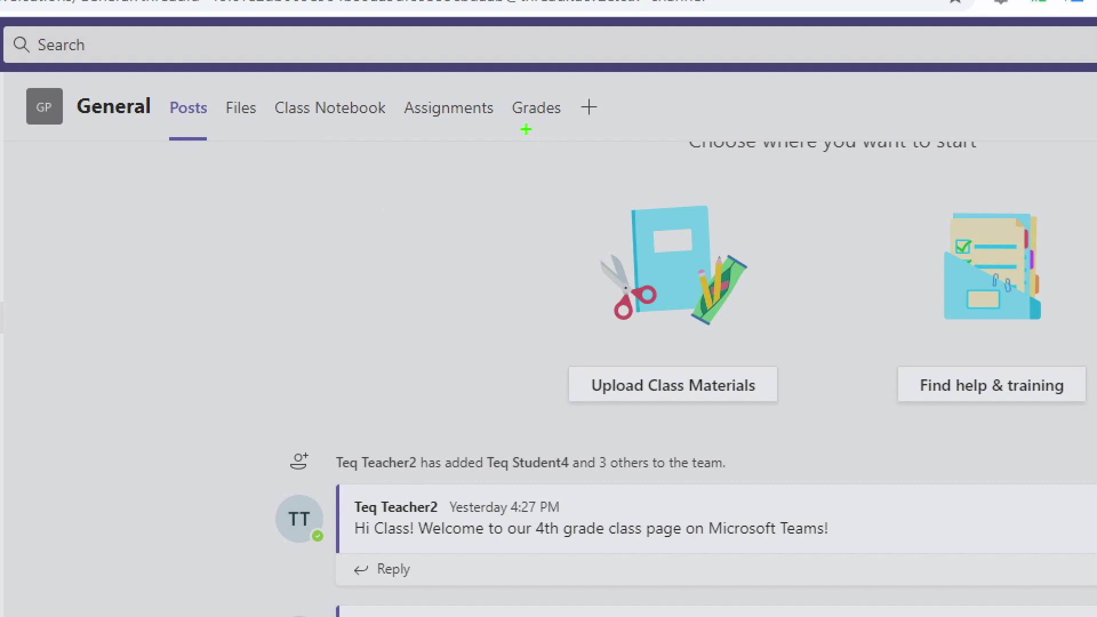
Start adding a tab to the 4th Grade Pioneers General channel and choose the Kahoot! app.
mouse_move(606, 91)
mouse_down()
mouse_move(576, 98)
mouse_move(610, 124)
mouse_move(597, 83)
mouse_up()
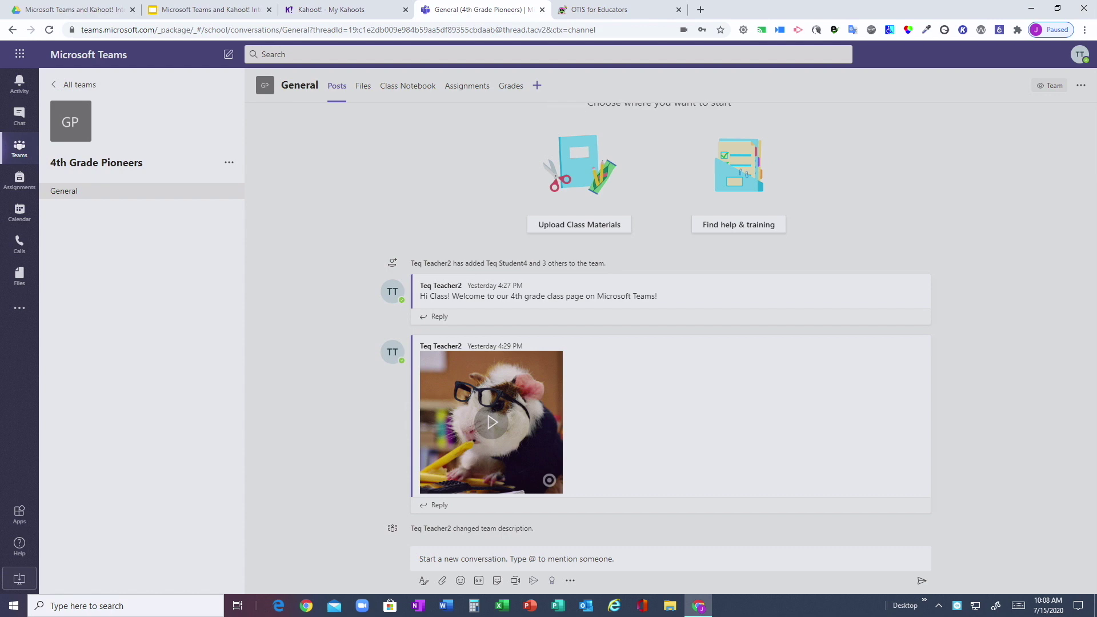
click(537, 85)
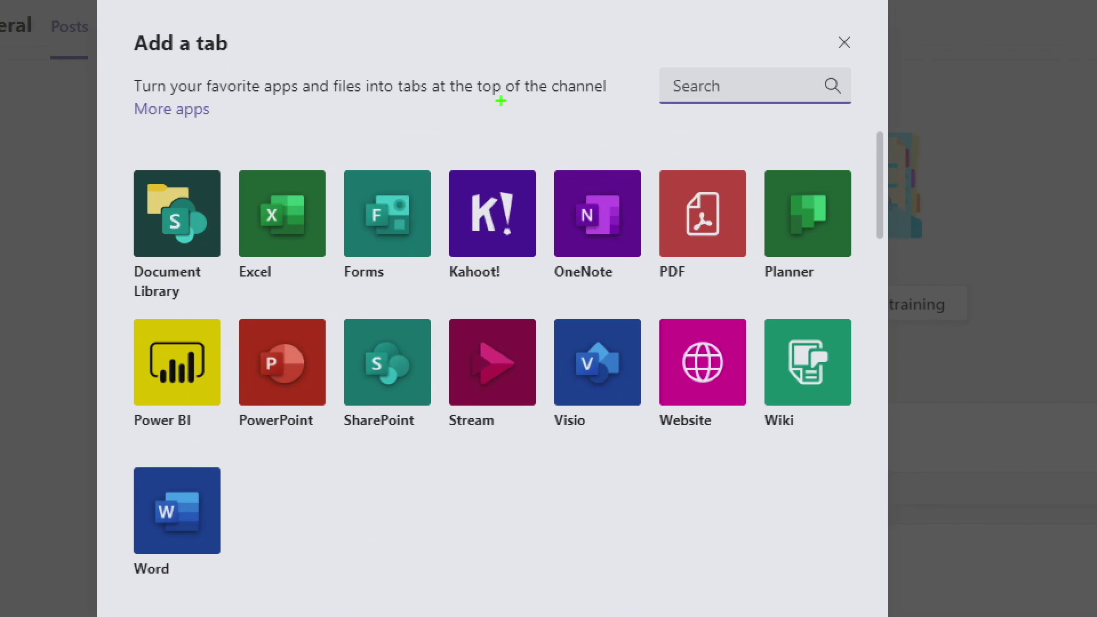
mouse_move(514, 154)
mouse_down()
mouse_move(479, 162)
mouse_move(514, 295)
mouse_move(548, 114)
mouse_up()
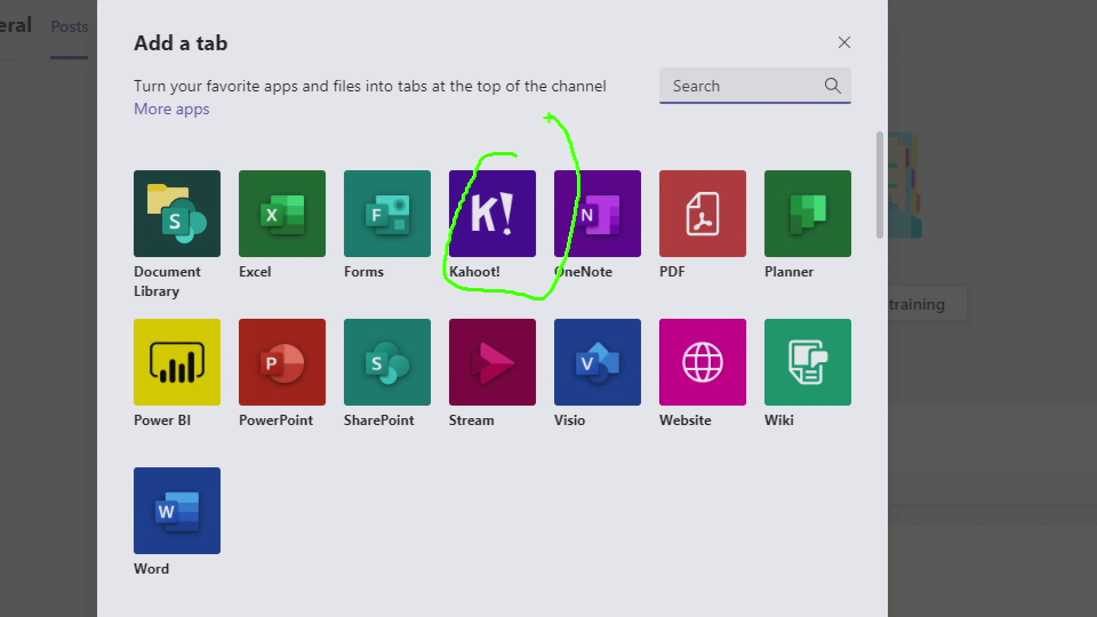
mouse_move(658, 63)
mouse_down()
mouse_move(662, 122)
mouse_move(891, 77)
mouse_move(621, 77)
mouse_up()
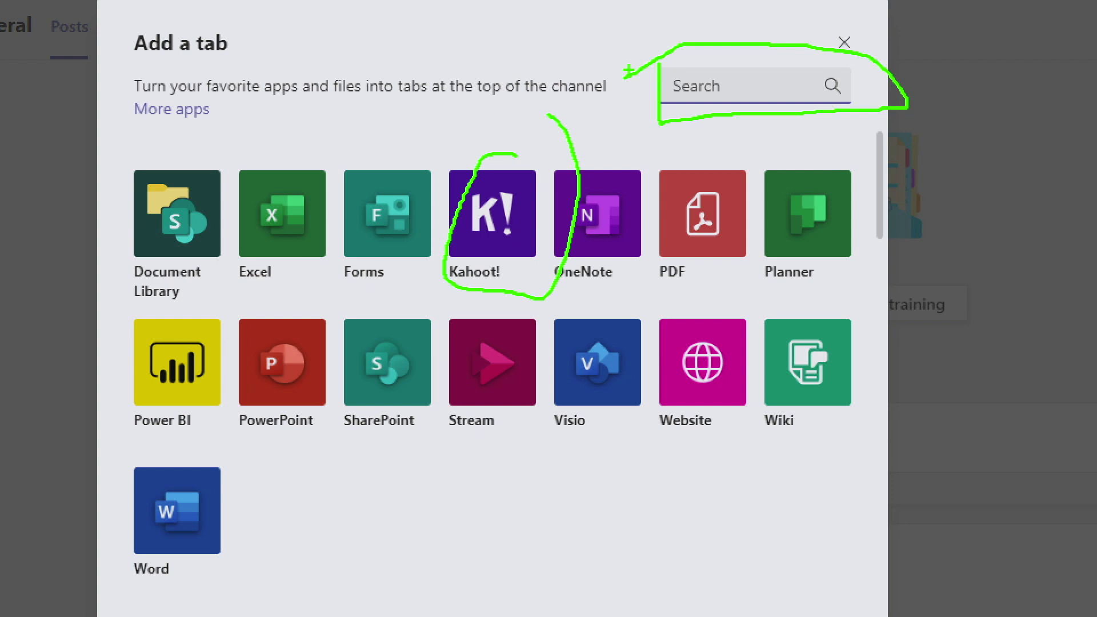
key(Escape)
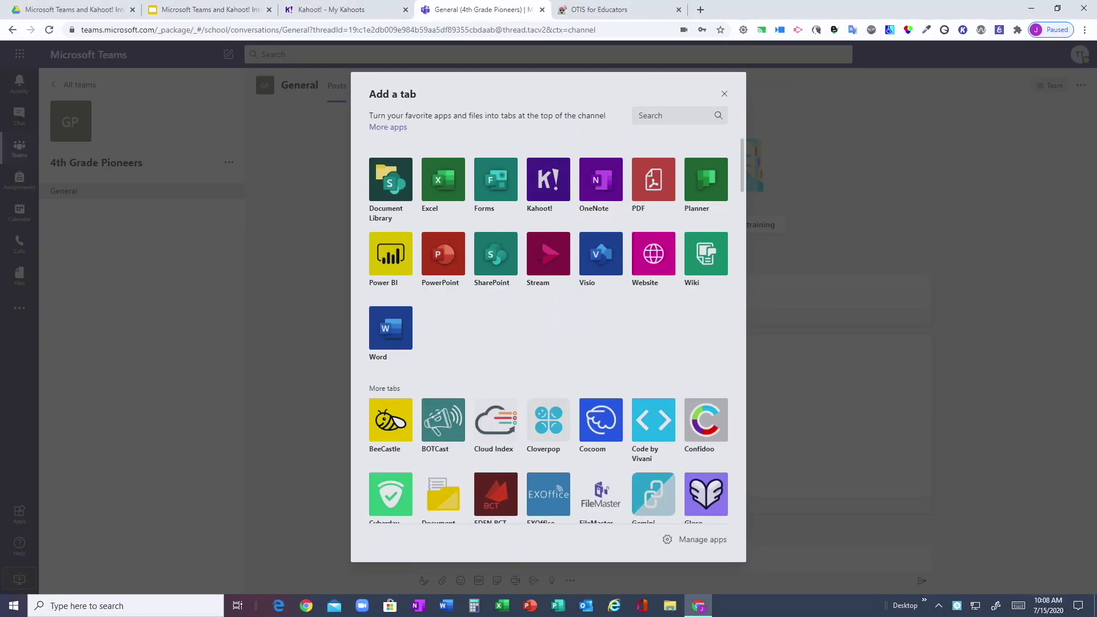
click(548, 179)
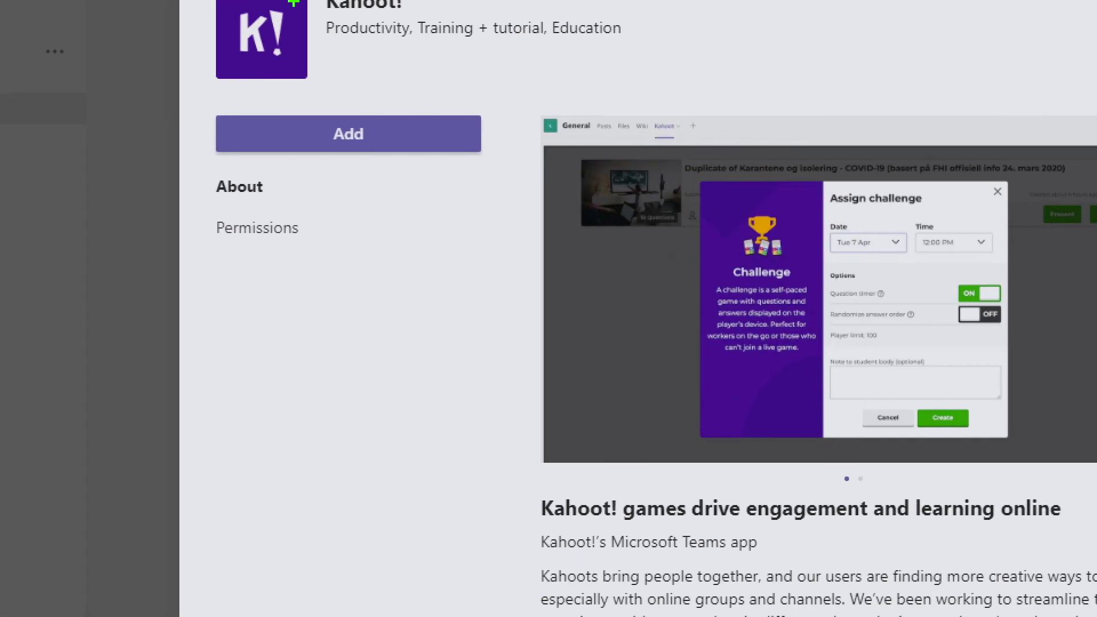
Add the Kahoot! app to the channel and save its tab with posting to the channel about it enabled.
drag(400, 165, 355, 171)
mouse_move(307, 70)
mouse_down()
mouse_move(514, 192)
mouse_move(434, 86)
mouse_up()
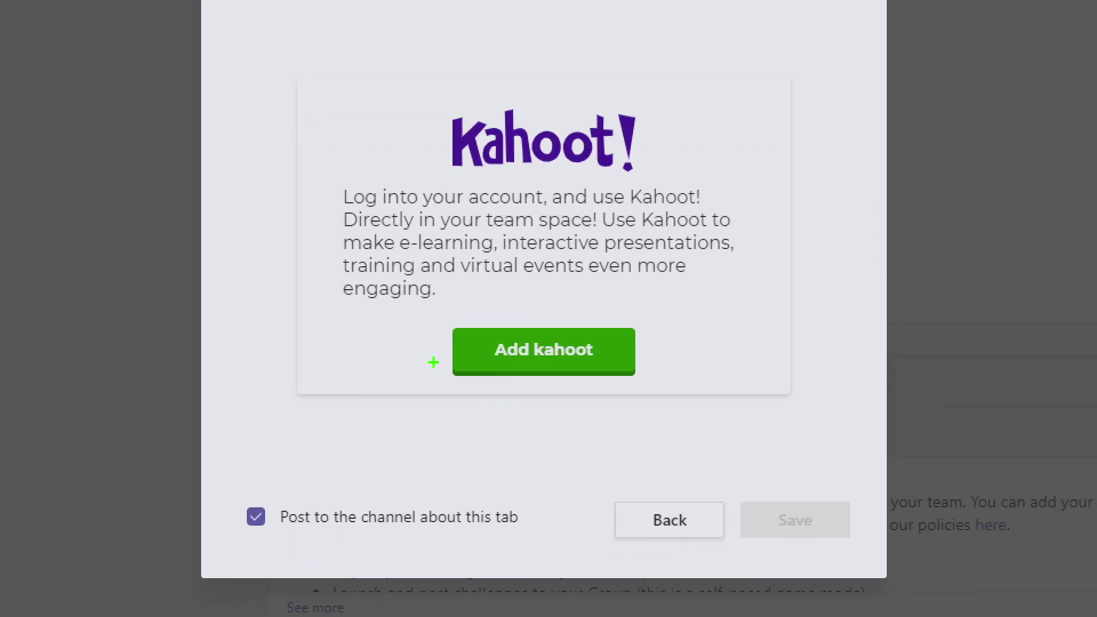
mouse_move(376, 469)
mouse_down()
mouse_move(332, 568)
mouse_move(303, 406)
mouse_up()
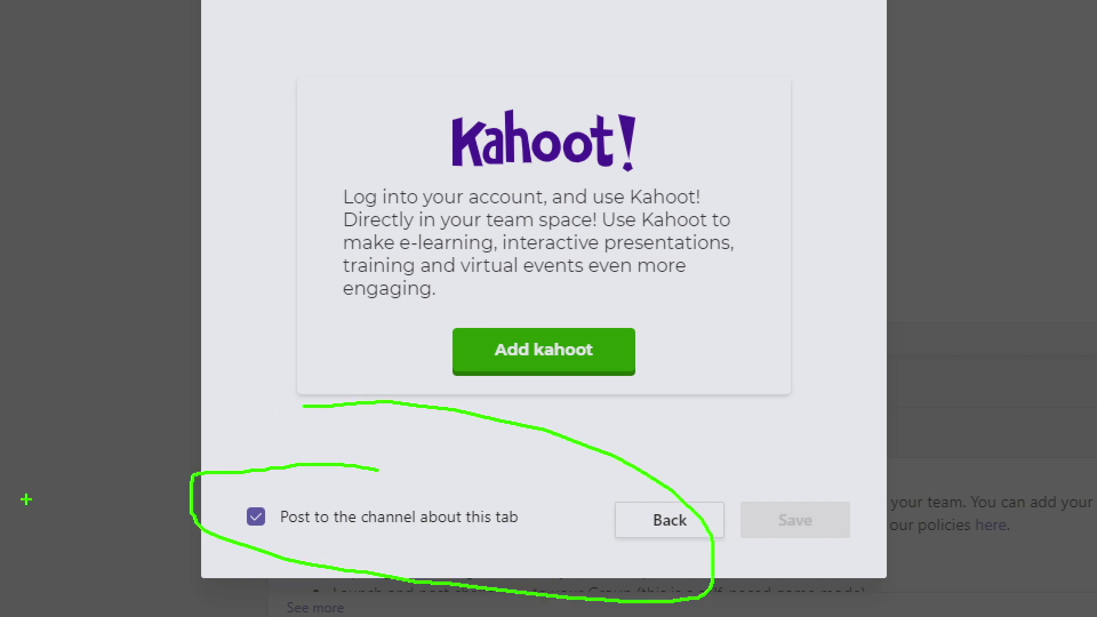
key(Escape)
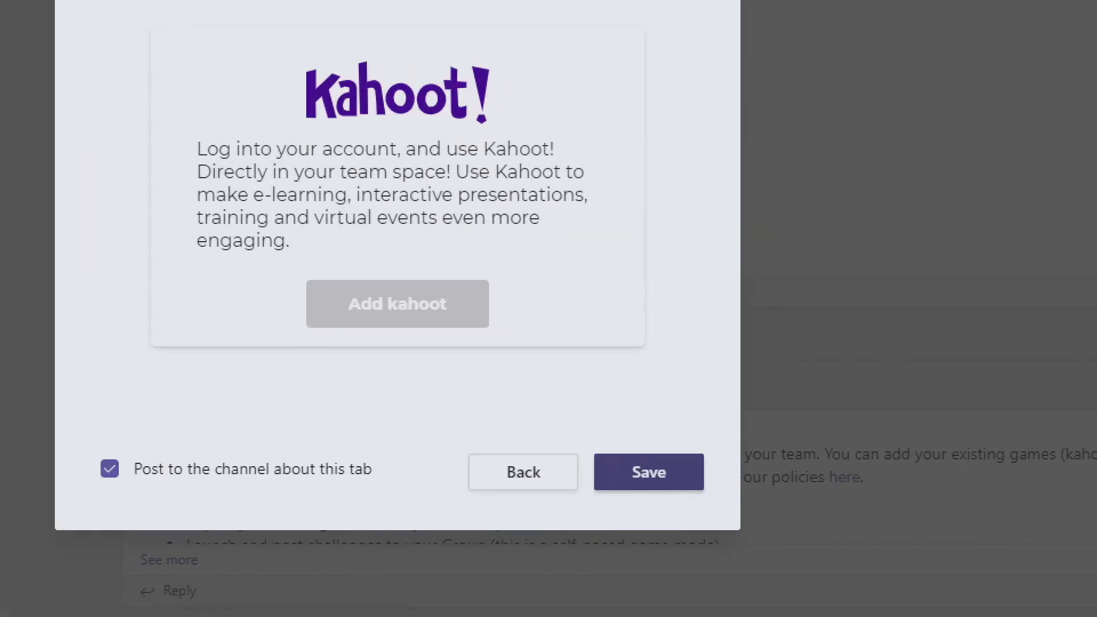
mouse_move(700, 438)
mouse_down()
mouse_move(665, 437)
mouse_move(698, 468)
mouse_move(686, 441)
mouse_up()
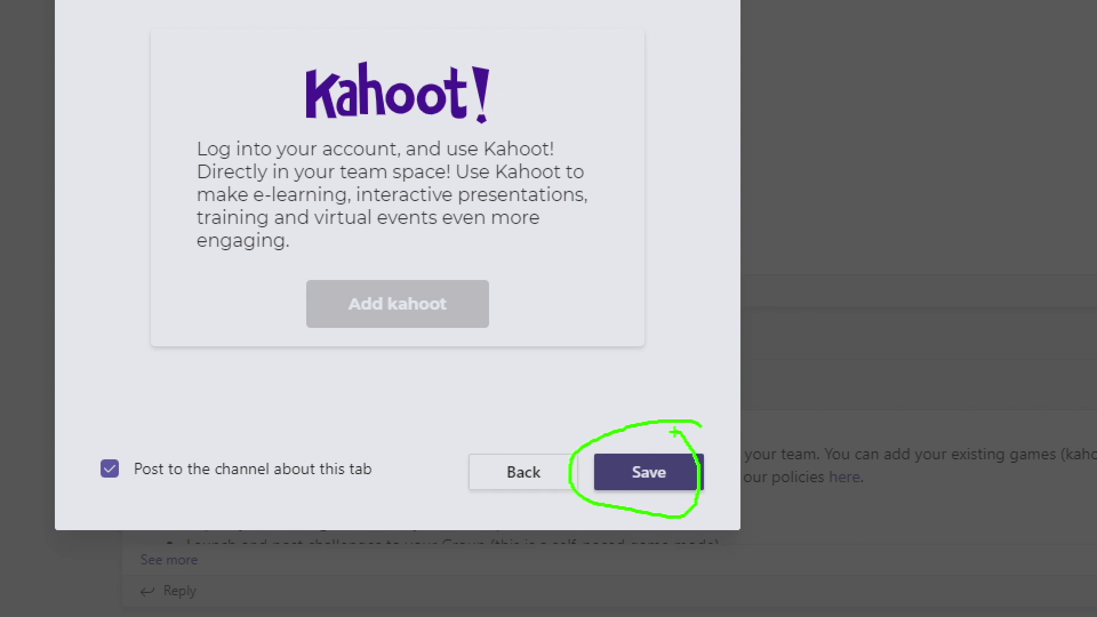
click(648, 472)
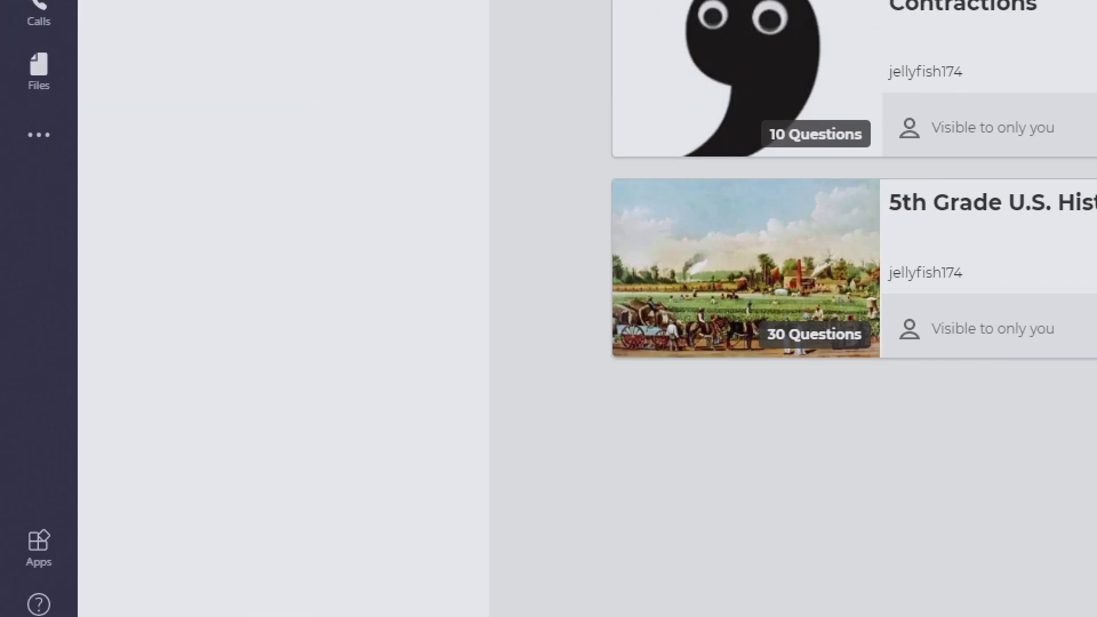
Browse the apps gallery, search it for "kahoot" and open the Kahoot! app's details.
mouse_move(50, 376)
mouse_down()
mouse_move(36, 375)
mouse_move(47, 440)
mouse_move(60, 357)
mouse_up()
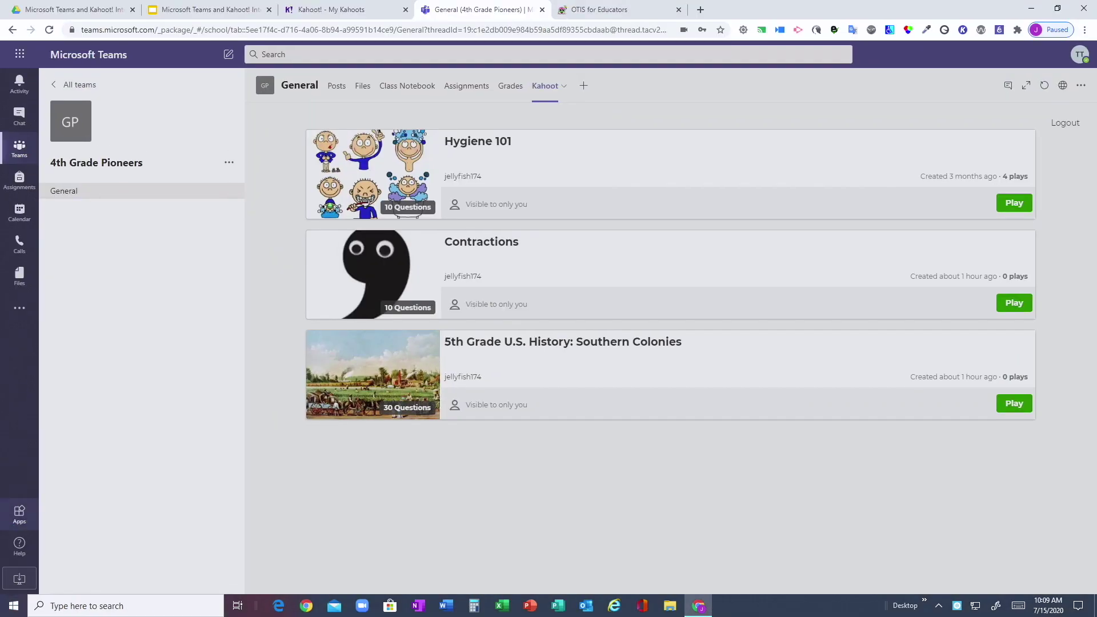
click(20, 514)
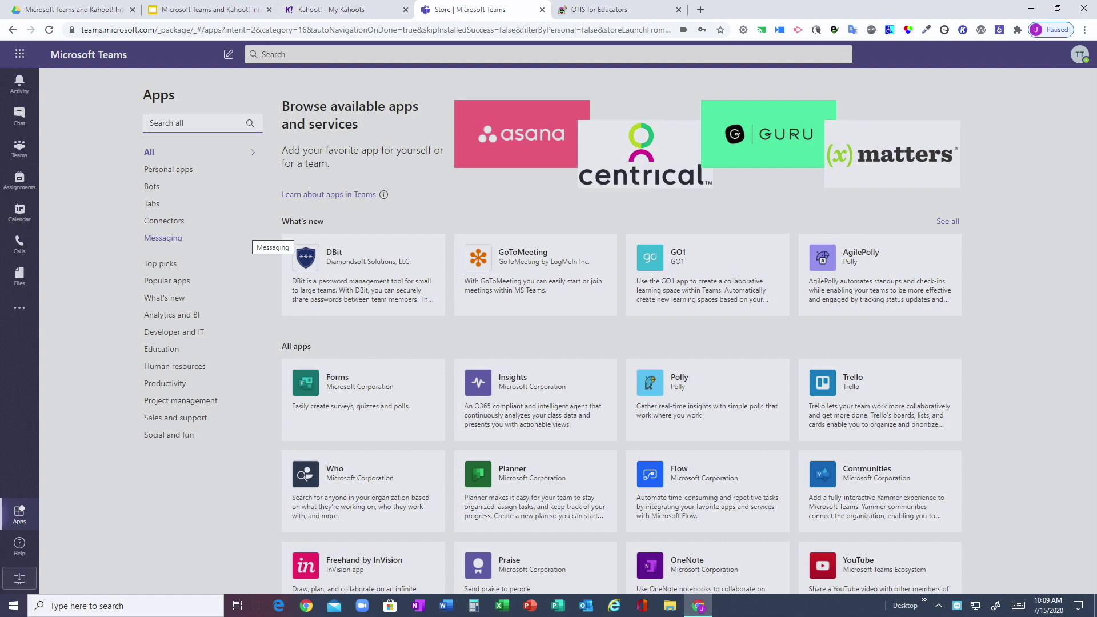
scroll(535, 388, down, 7)
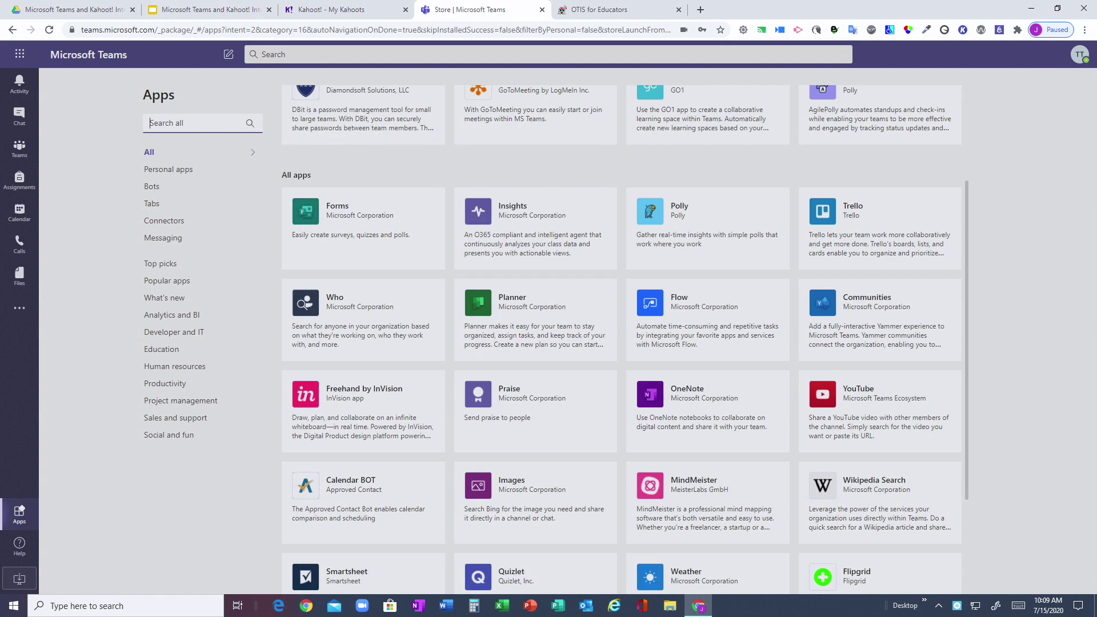
scroll(535, 365, up, 7)
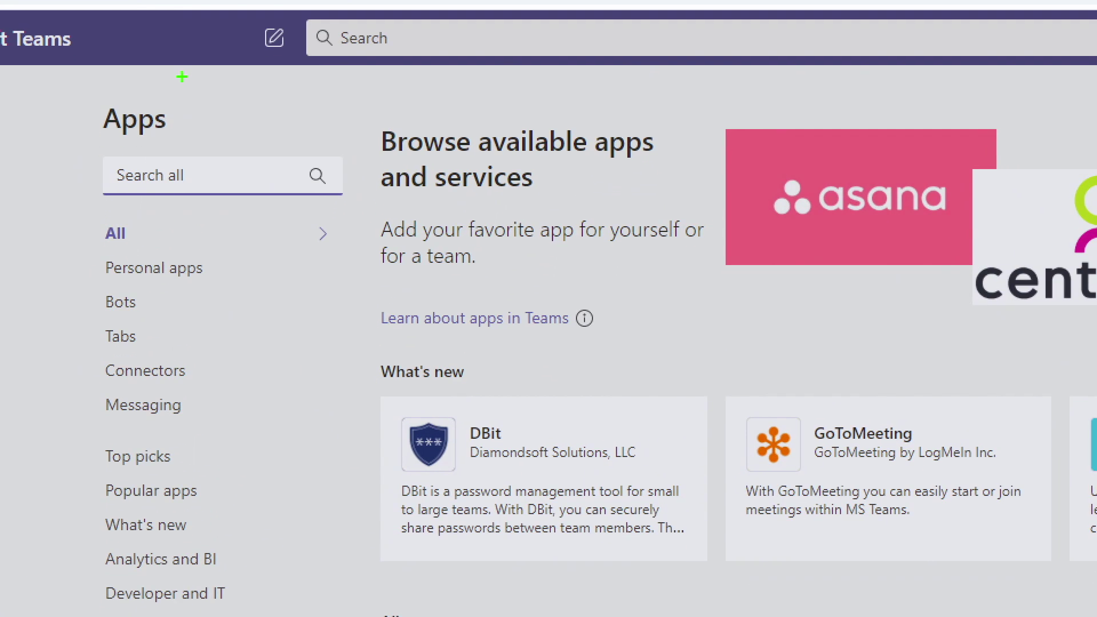
mouse_move(293, 138)
mouse_down()
mouse_move(149, 136)
mouse_move(91, 196)
mouse_move(319, 117)
mouse_move(214, 104)
mouse_up()
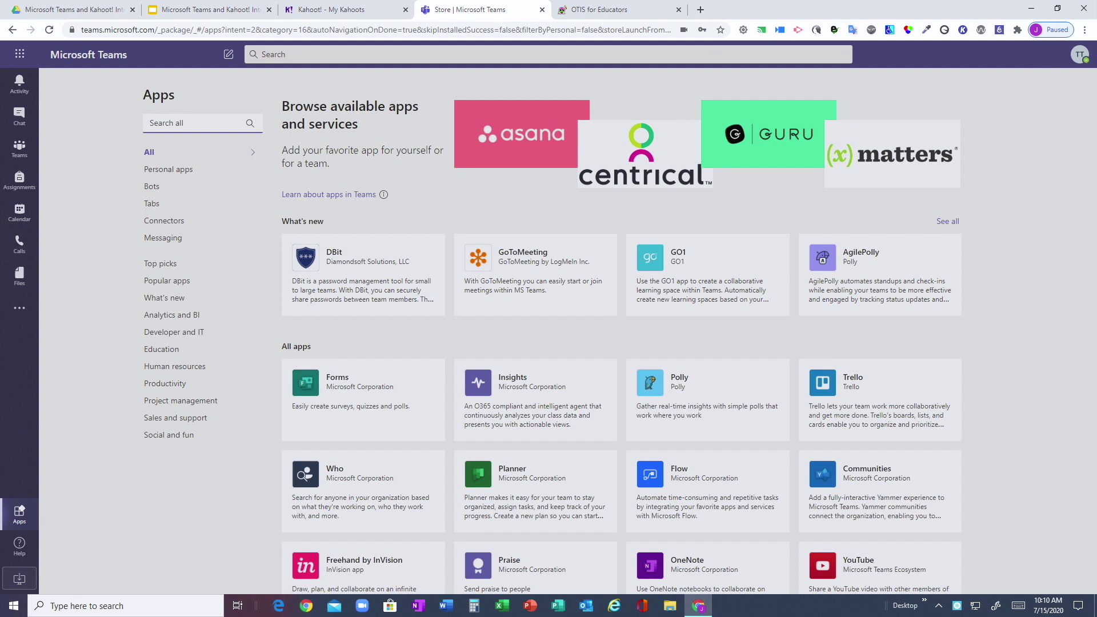
text(kahoot)
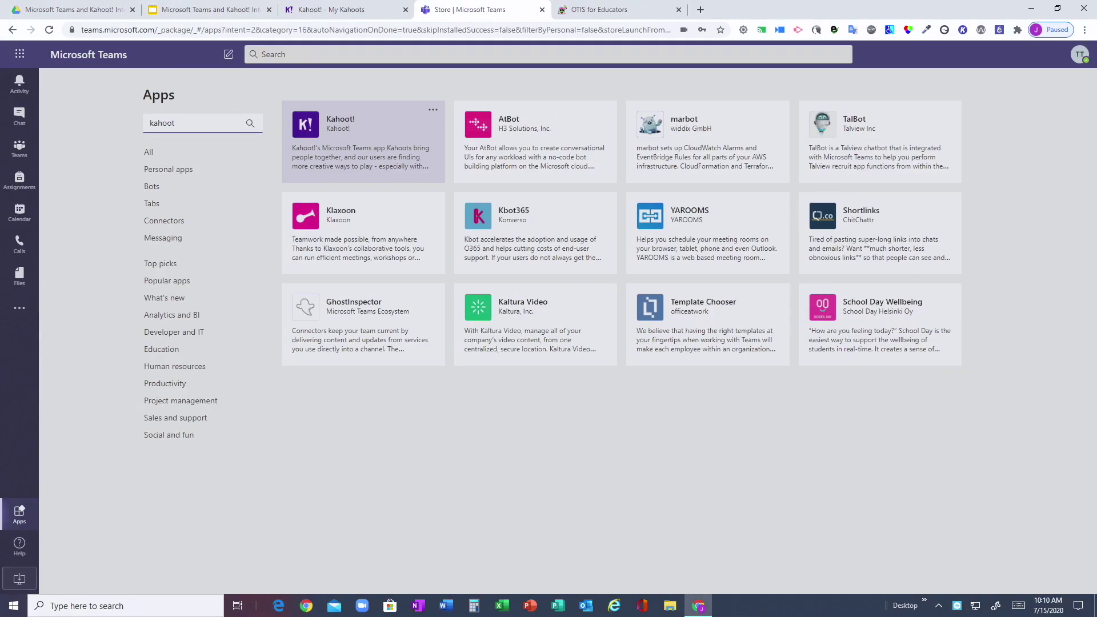
click(363, 142)
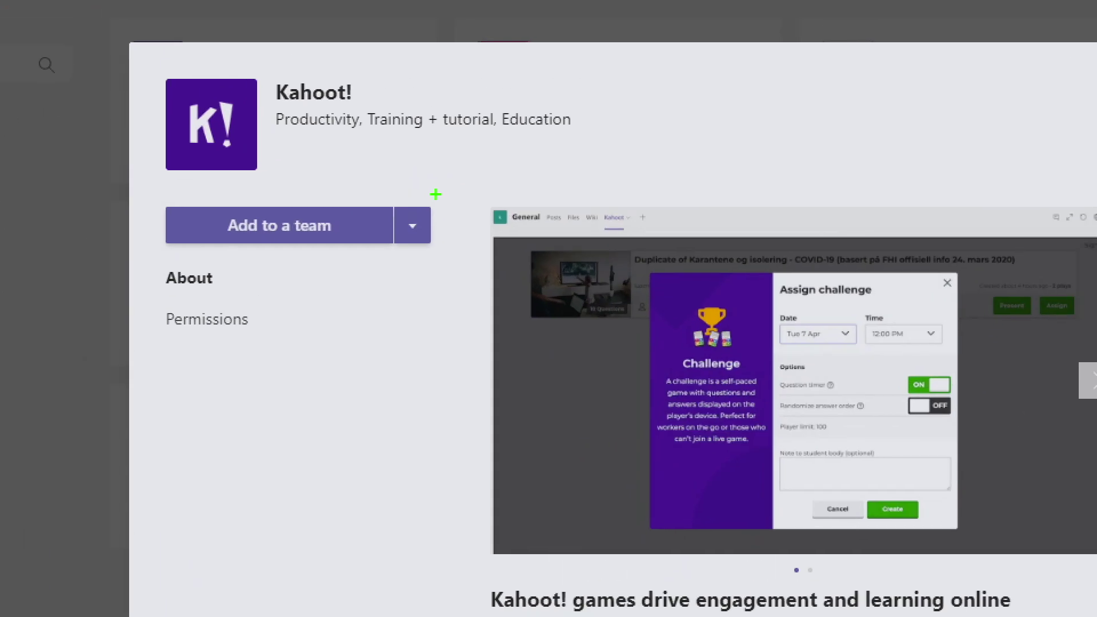
Examine the options for adding Kahoot! to a team or a chat, and close the app's details.
mouse_move(432, 197)
mouse_down()
mouse_move(402, 205)
mouse_move(432, 270)
mouse_move(420, 188)
mouse_up()
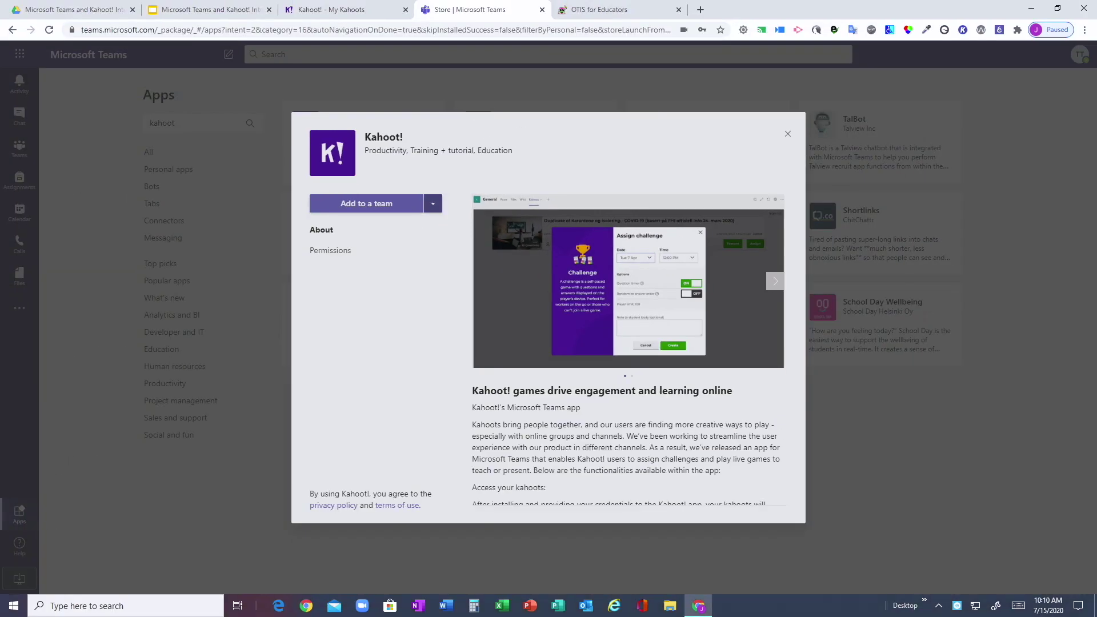
click(432, 203)
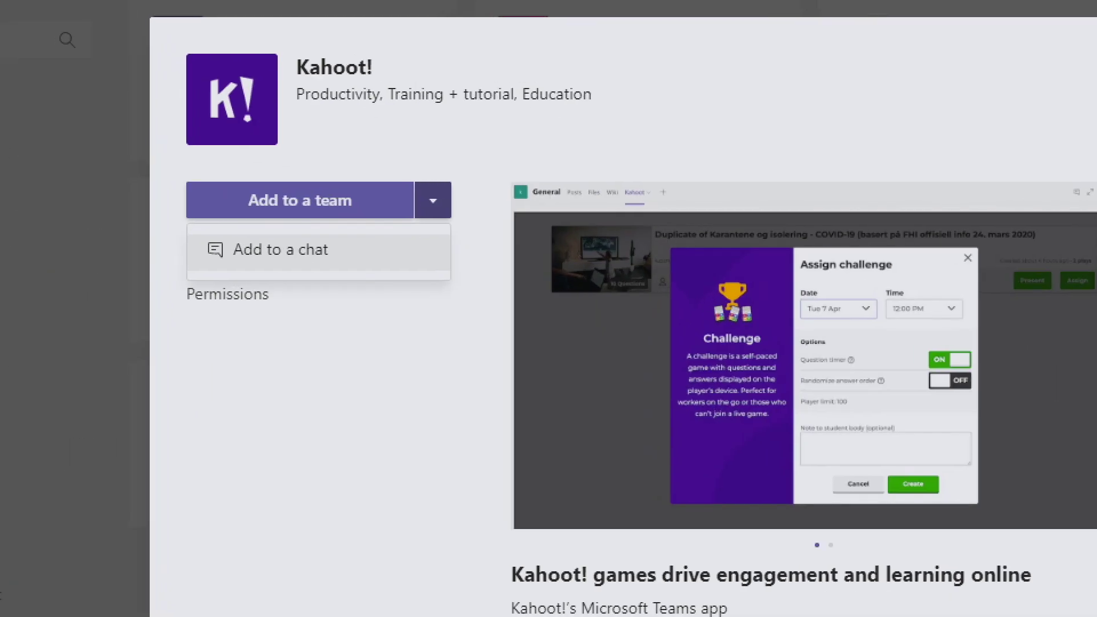
drag(436, 214, 298, 215)
mouse_move(166, 225)
mouse_down()
mouse_move(514, 280)
mouse_move(434, 232)
mouse_up()
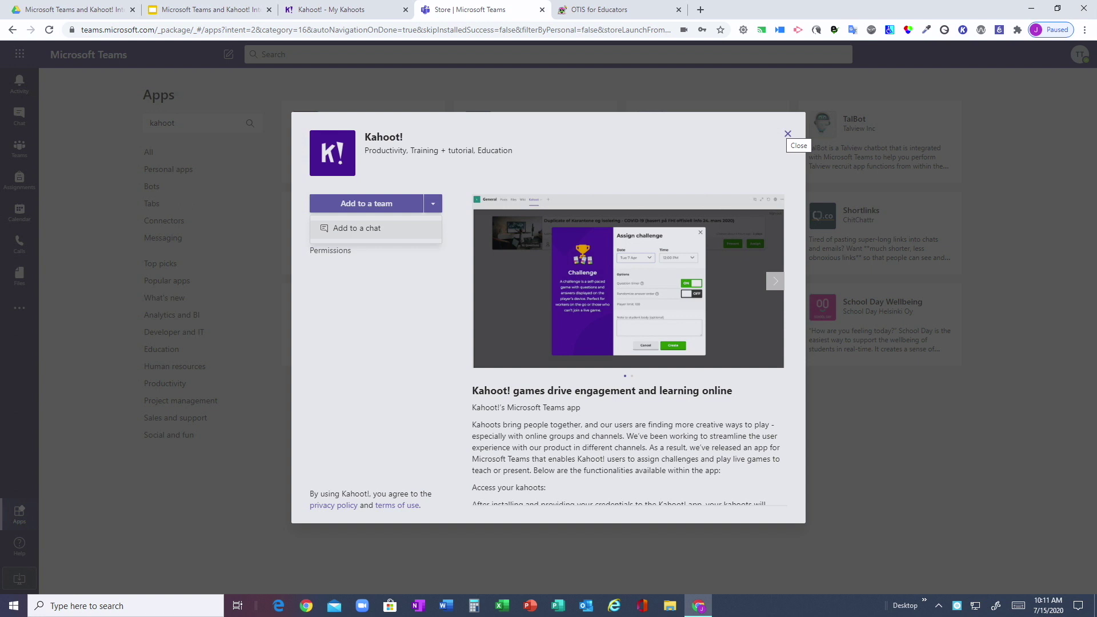
click(787, 134)
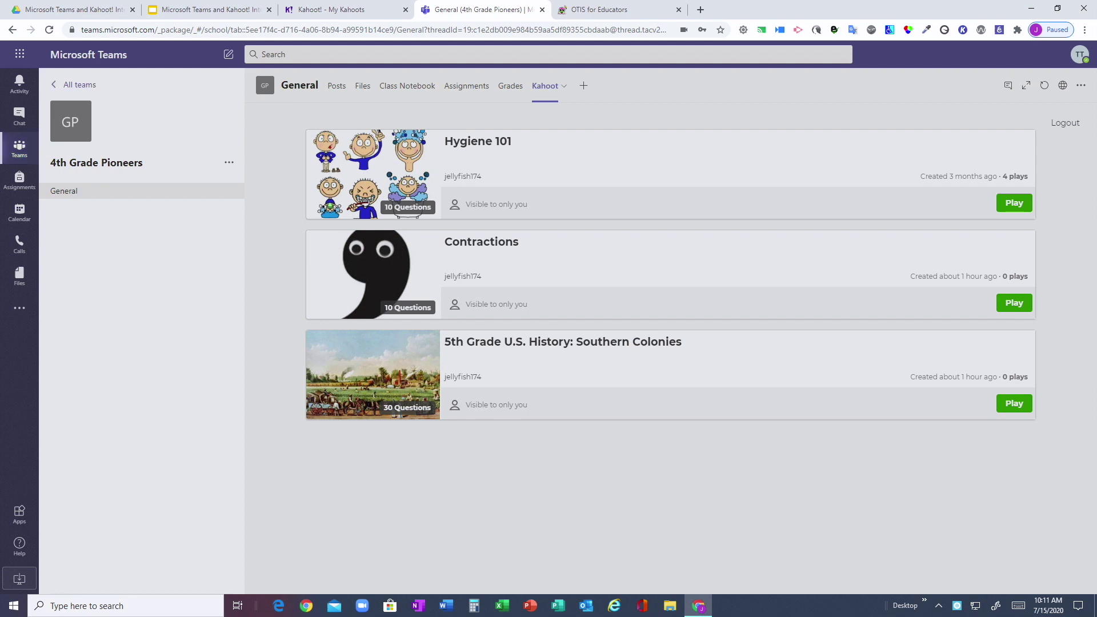
Open the 5th Grade Explorers team and look through the Kahoot! challenge posts in its General channel.
click(19, 148)
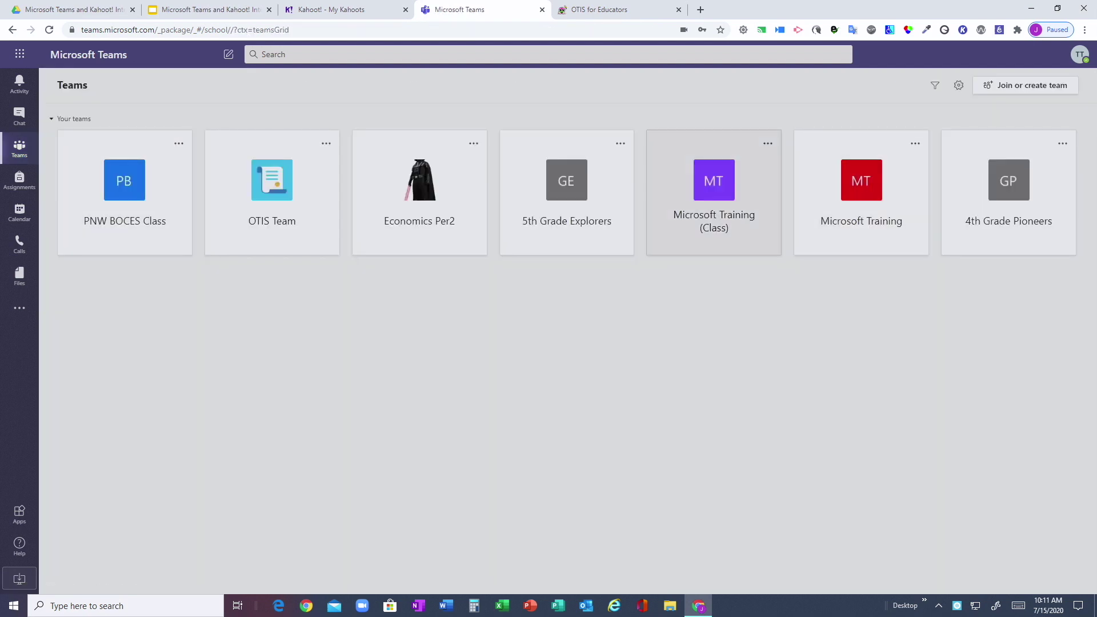
click(566, 192)
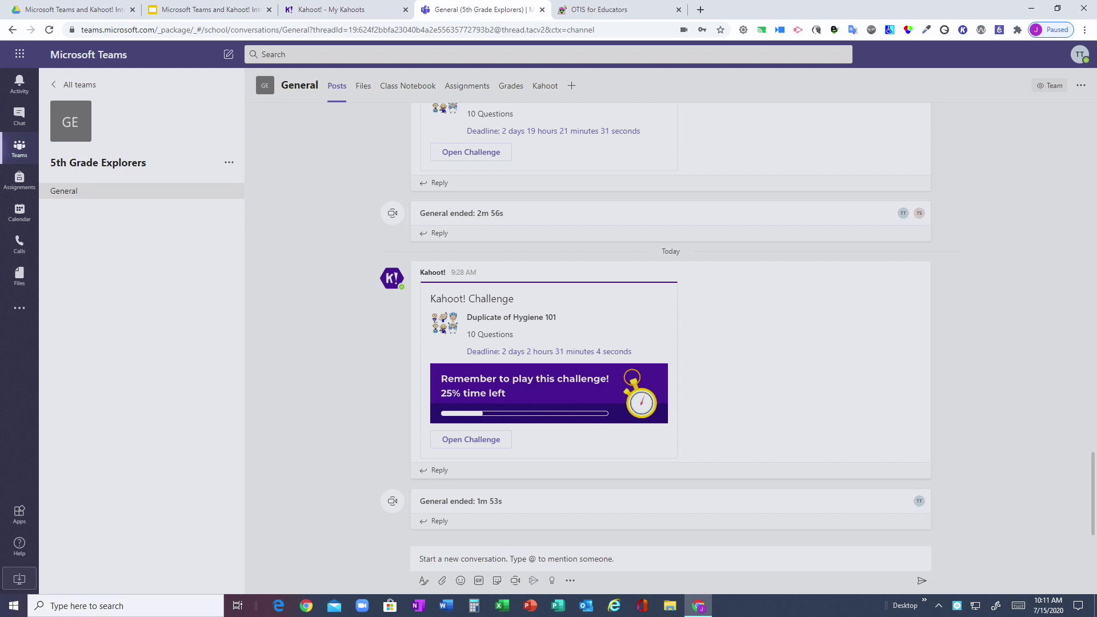
scroll(655, 318, up, 10)
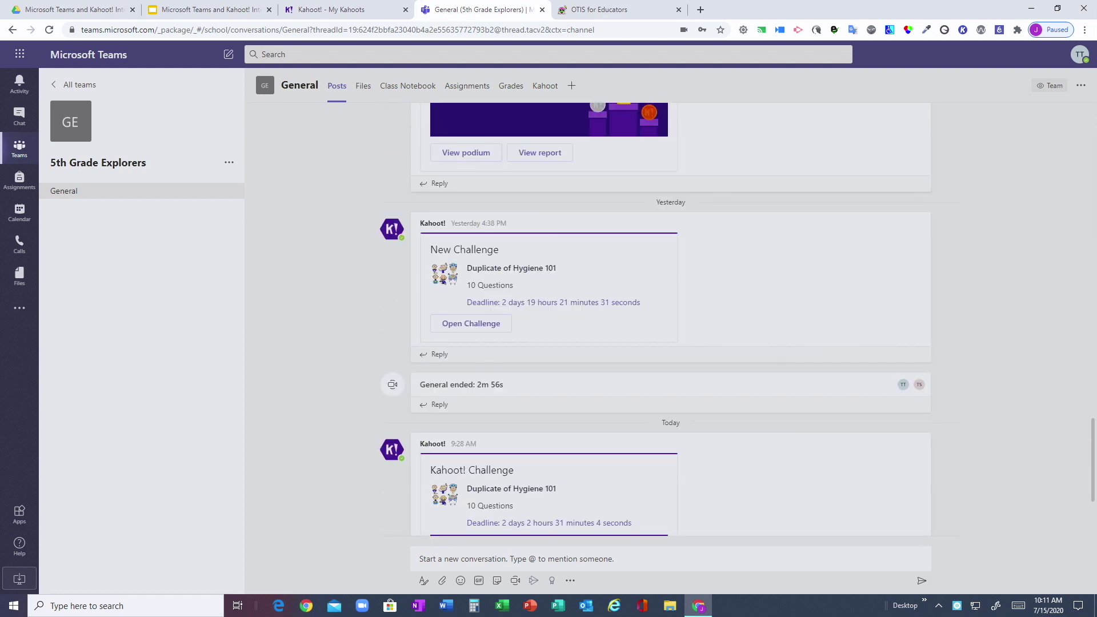
scroll(671, 317, down, 8)
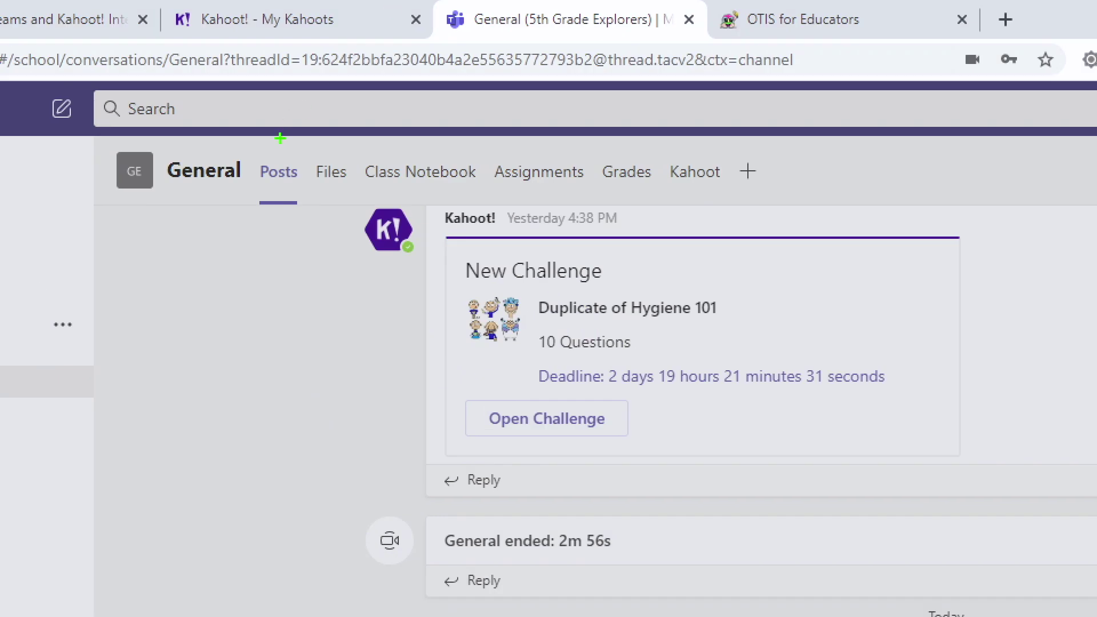
mouse_move(282, 150)
mouse_down()
mouse_move(220, 194)
mouse_move(271, 132)
mouse_up()
key(Escape)
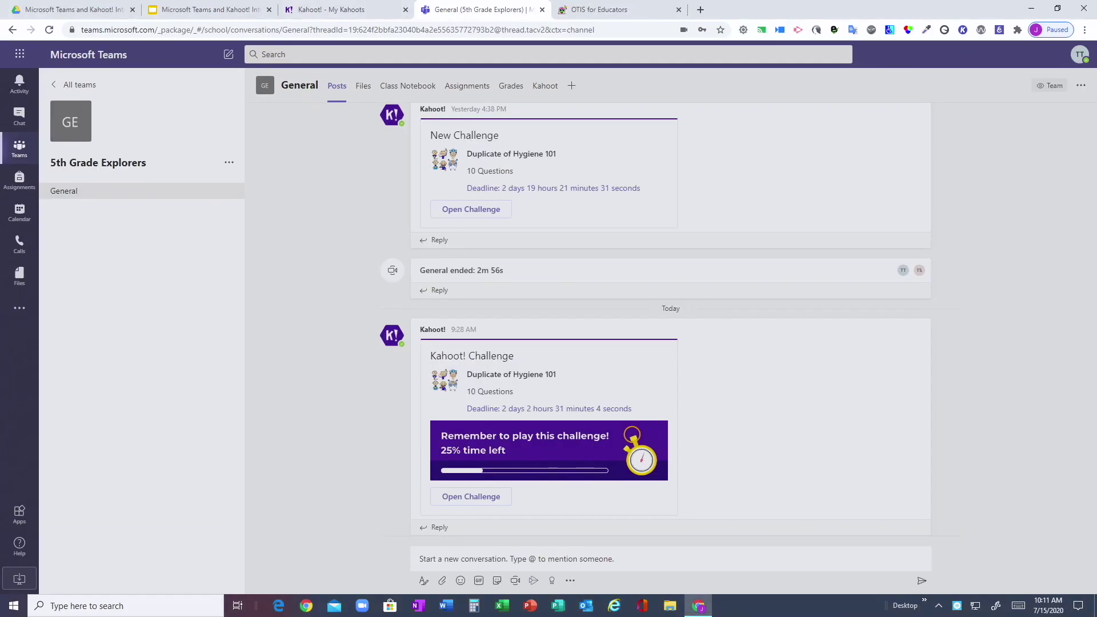
Switch to the Google Slides presentation, present it from the current slide and advance to "Assigning a Kahoot! Quiz in Teams".
key(ctrl+2)
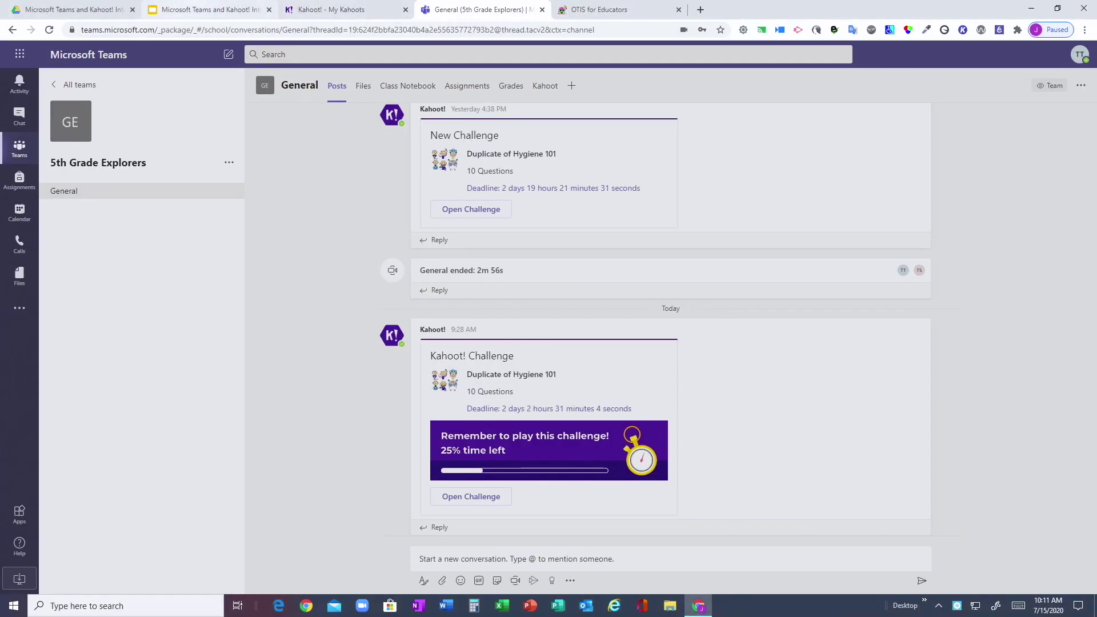
key(ctrl+F5)
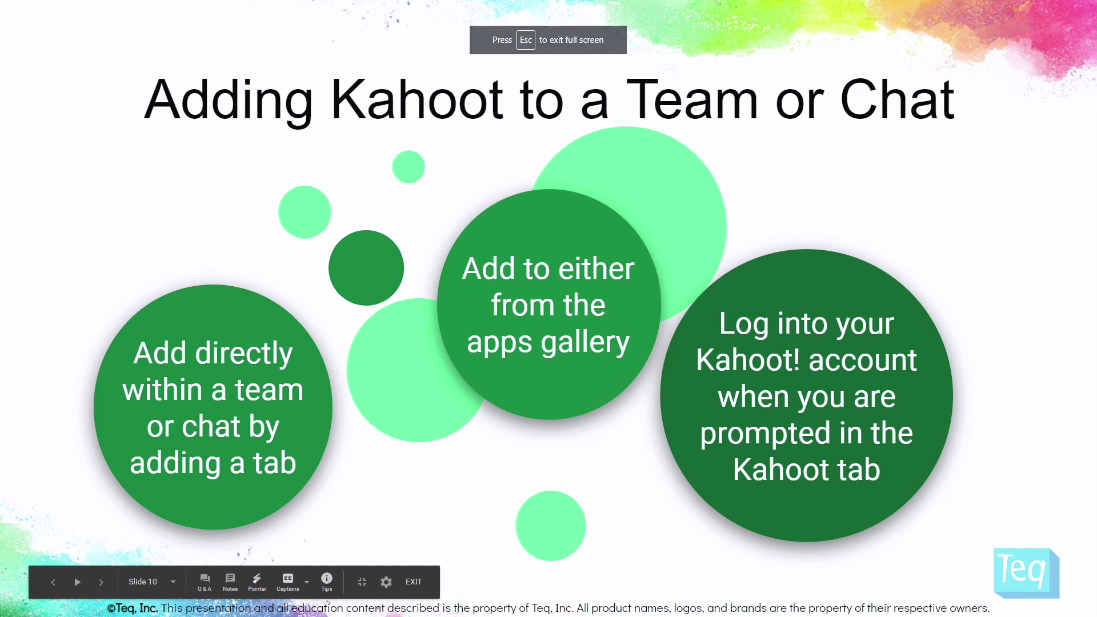
key(Right)
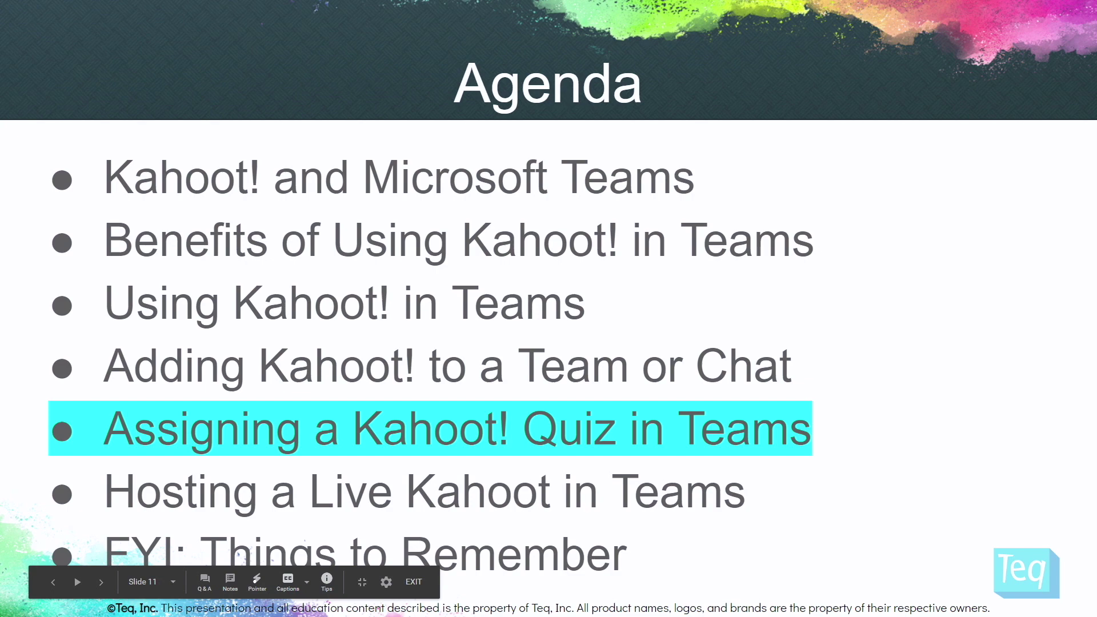
key(Right)
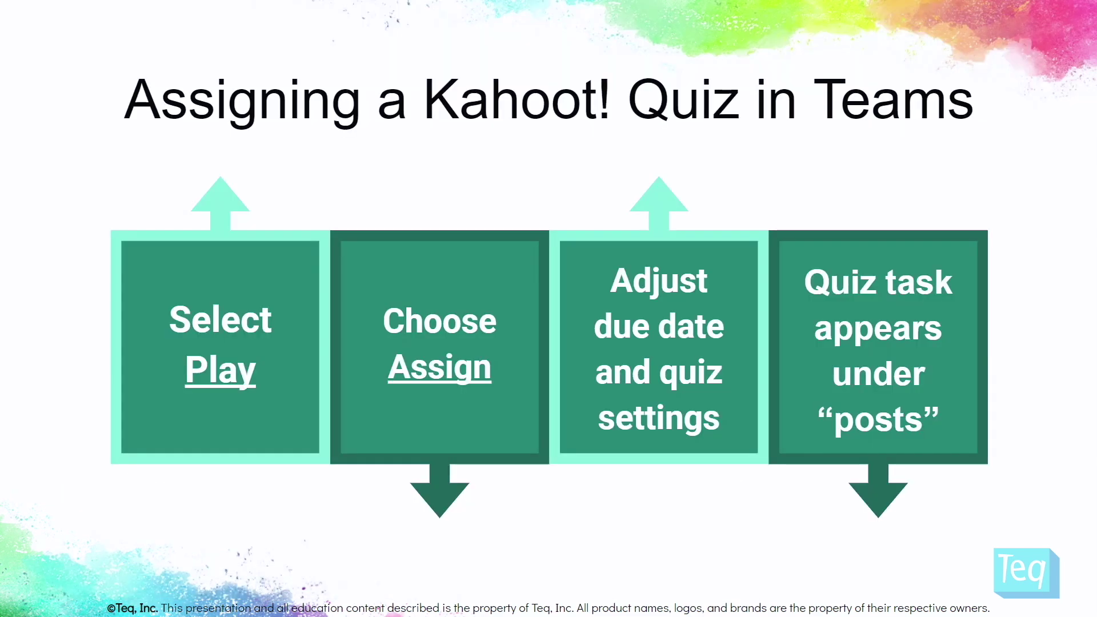
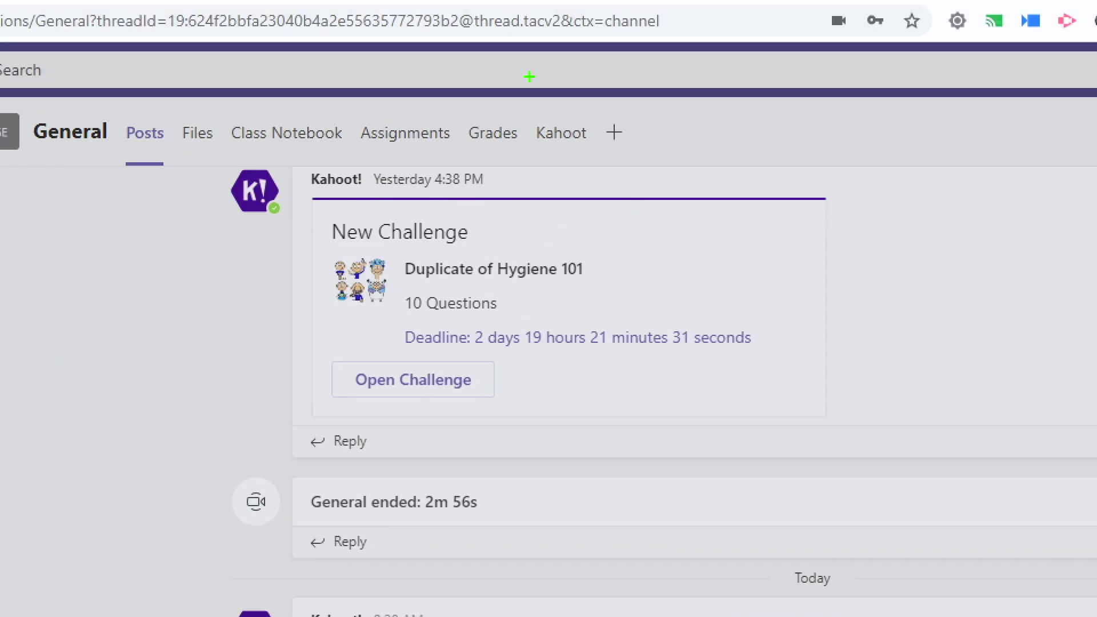
Open the General channel's Kahoot tab and compare its quizzes with those on the Kahoot! website's My Kahoots page.
mouse_move(609, 54)
mouse_down()
mouse_move(543, 49)
mouse_move(611, 60)
mouse_up()
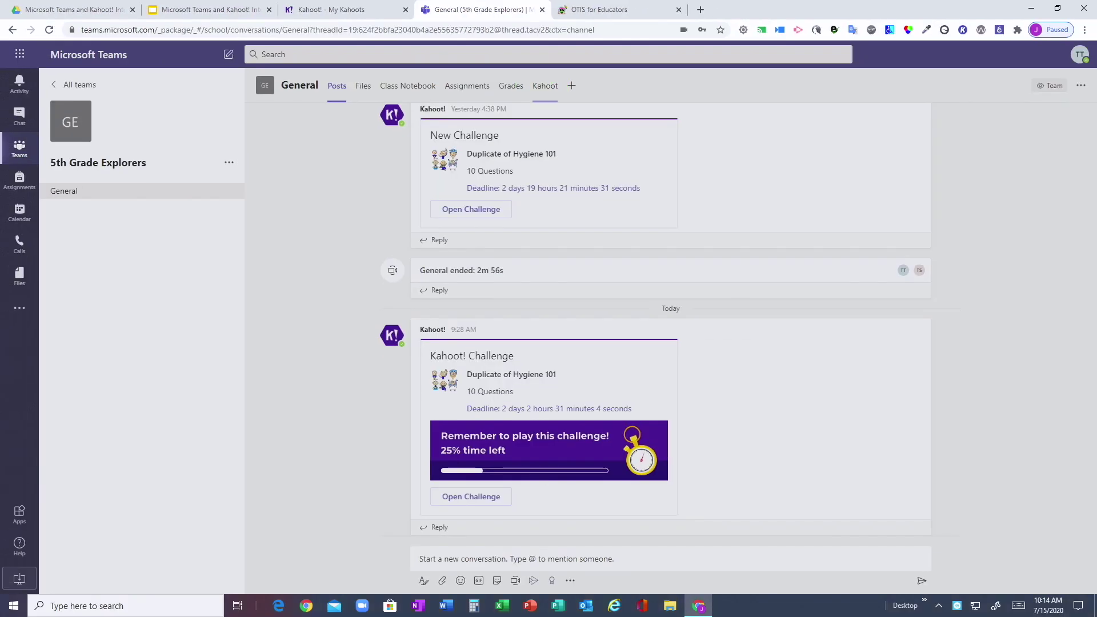
click(545, 85)
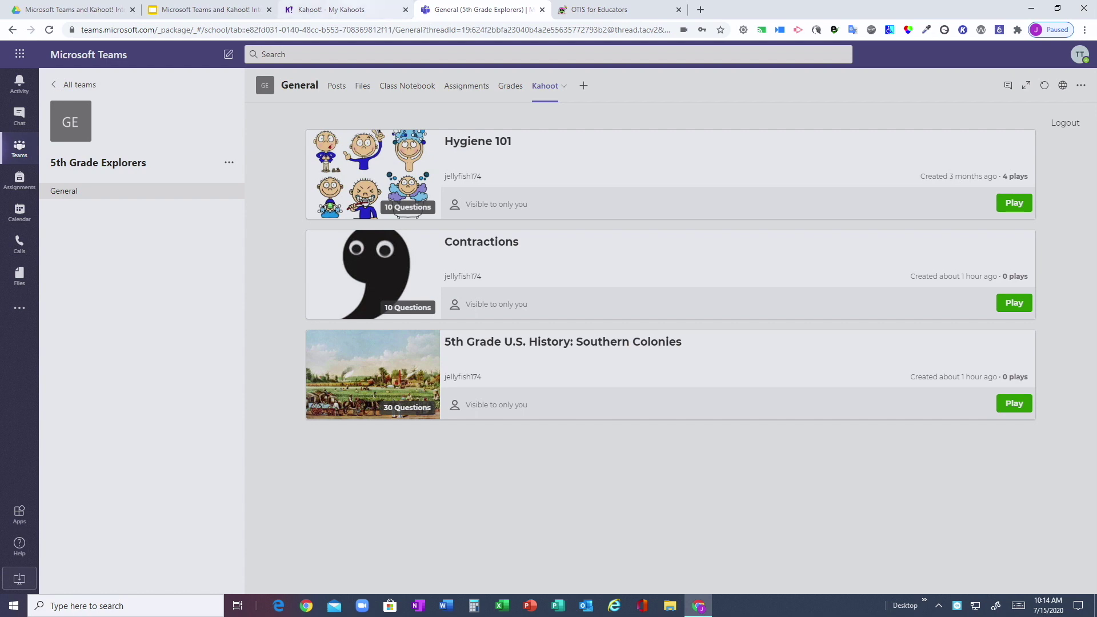
click(332, 10)
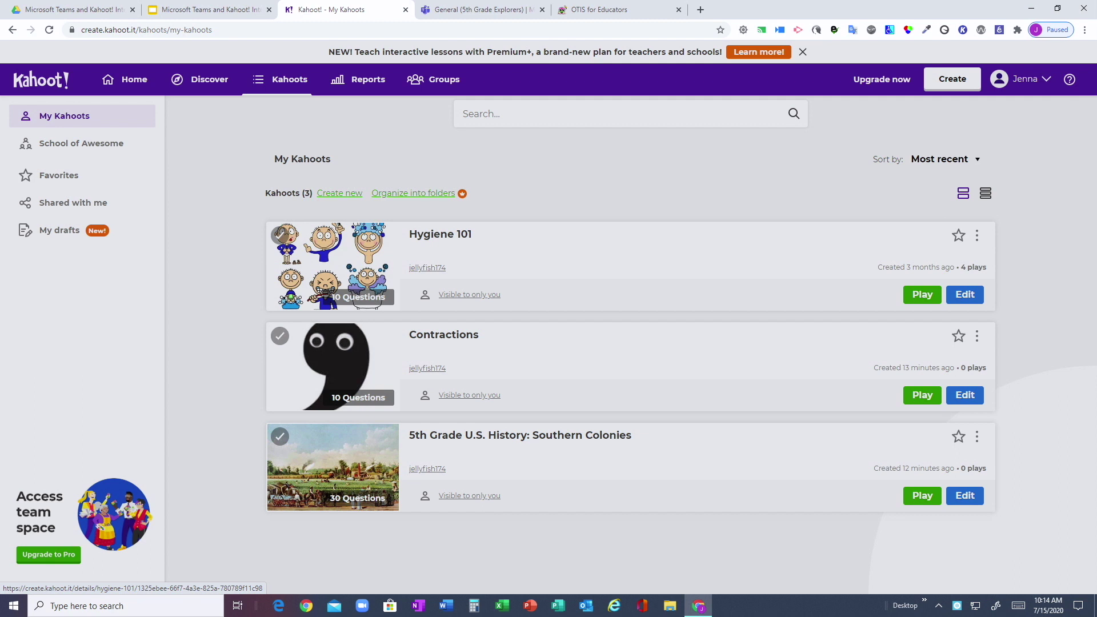
click(480, 10)
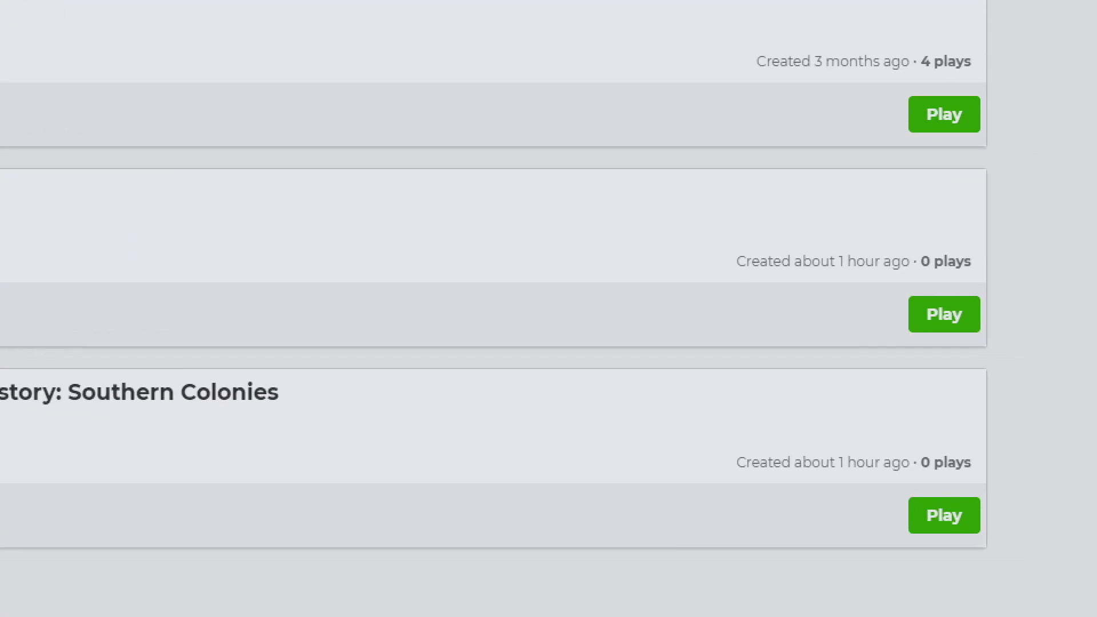
Choose to play the Contractions kahoot from the channel and assign it as a self-paced challenge.
drag(1031, 288, 977, 308)
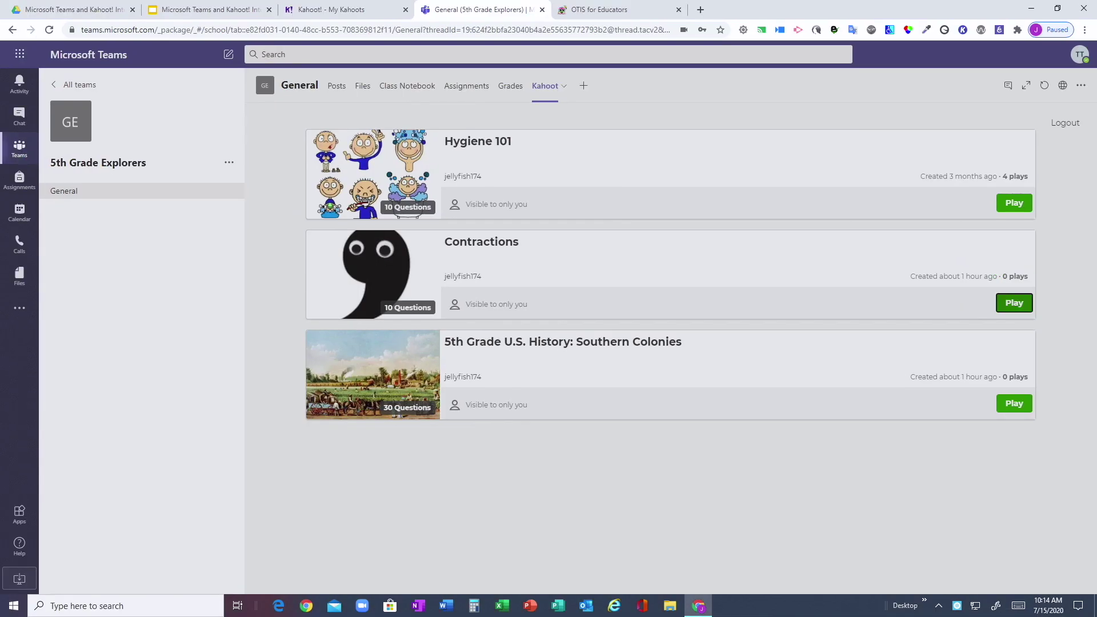
click(1014, 303)
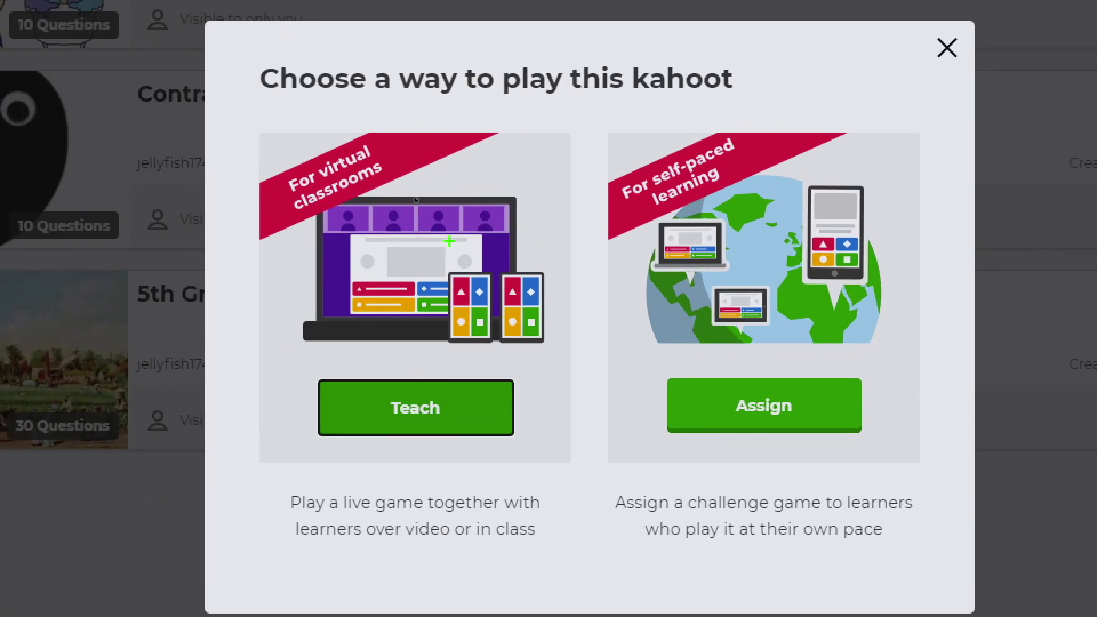
mouse_move(864, 381)
mouse_down()
mouse_move(959, 306)
mouse_move(969, 274)
mouse_up()
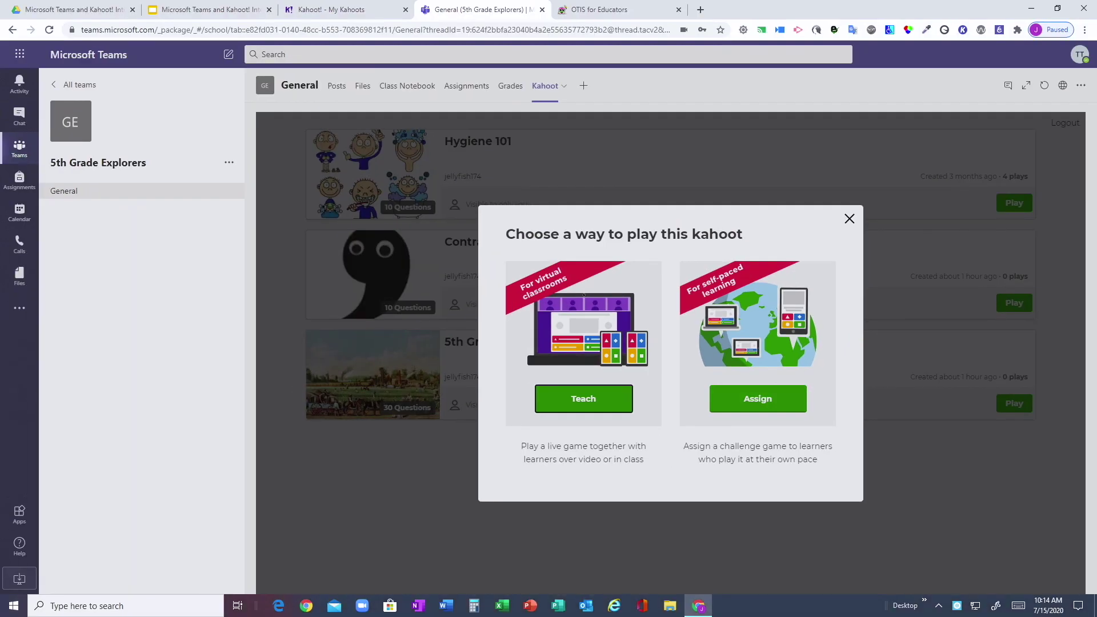
click(758, 398)
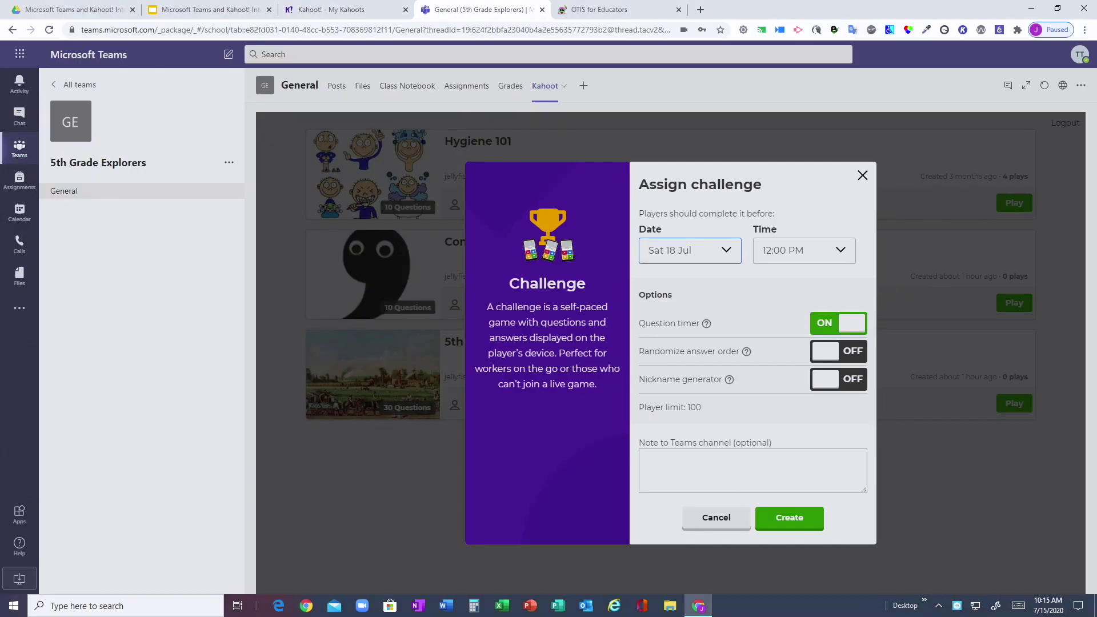
Set the challenge's completion deadline to Fri 17 Jul at 11:00 PM.
click(690, 250)
click(679, 310)
click(803, 250)
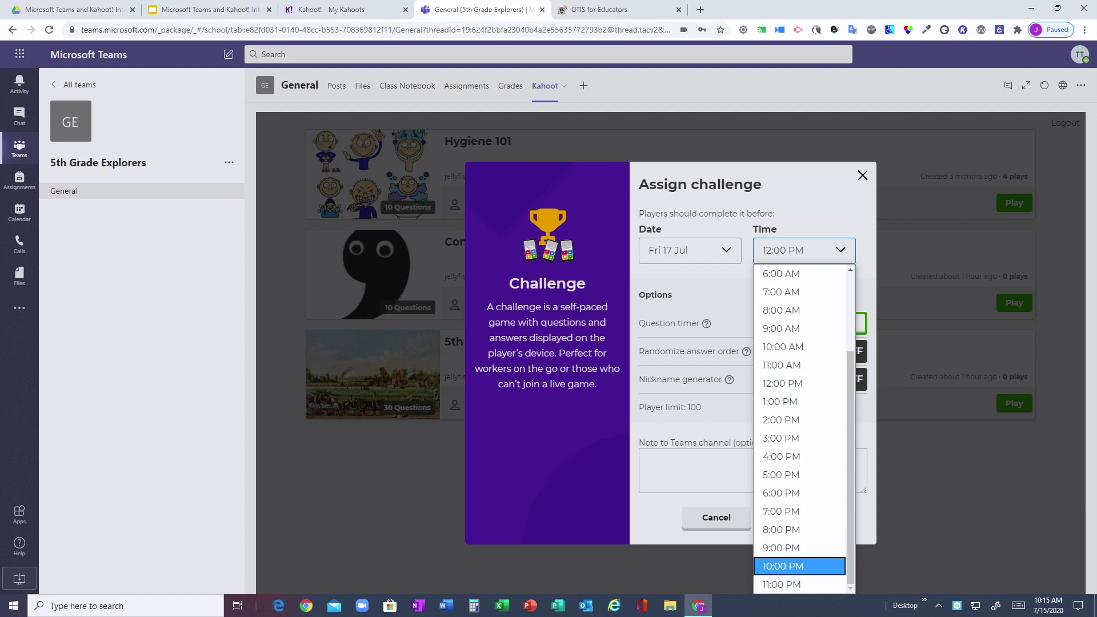
key(Return)
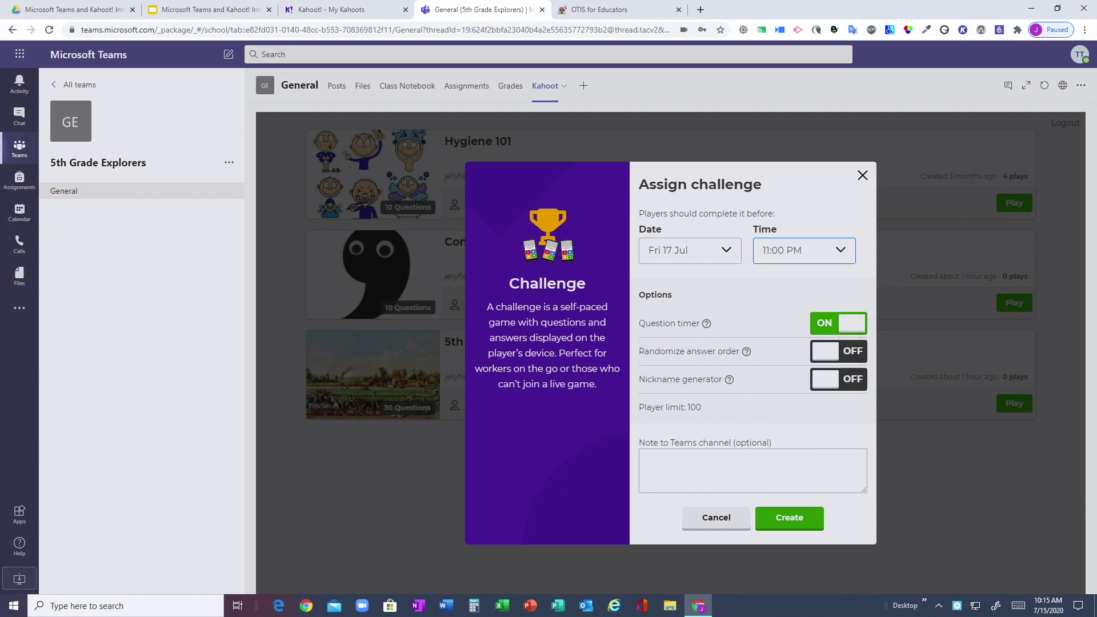
Turn off the challenge's question timer, and turn on randomized answer order and the nickname generator.
mouse_move(706, 324)
click(837, 323)
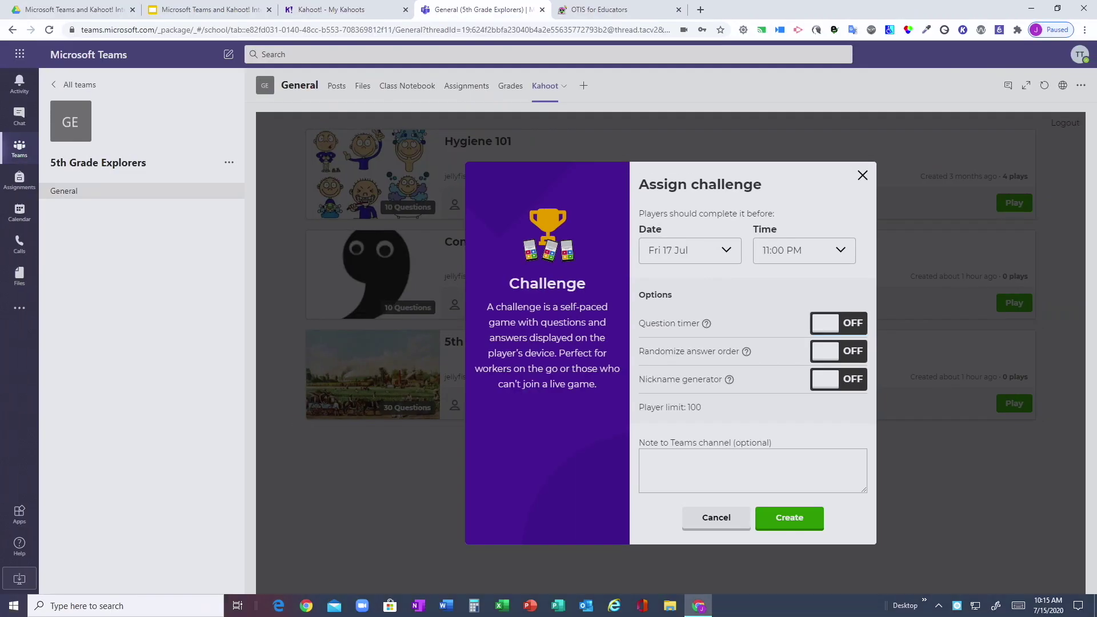
click(859, 321)
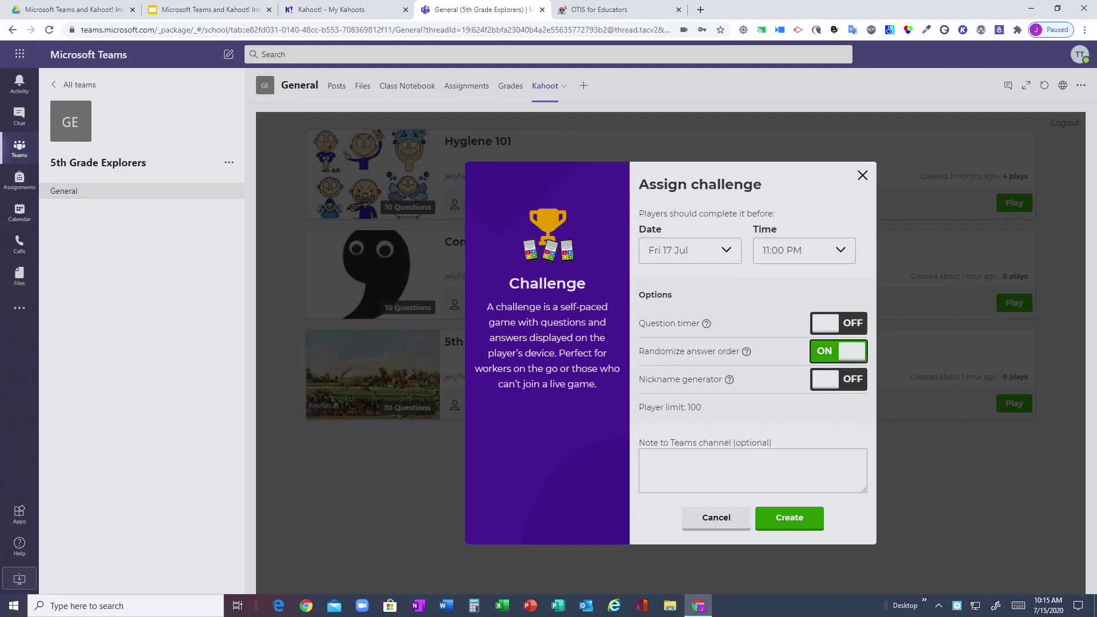
click(860, 377)
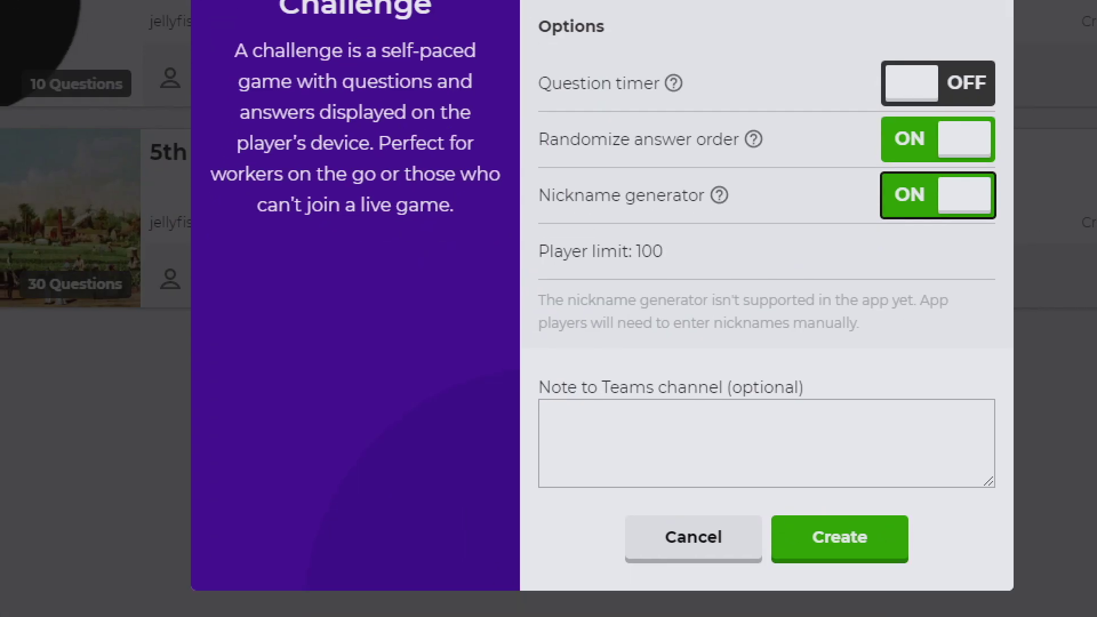
mouse_move(914, 329)
mouse_down()
mouse_move(454, 339)
mouse_move(1079, 457)
mouse_move(789, 328)
mouse_up()
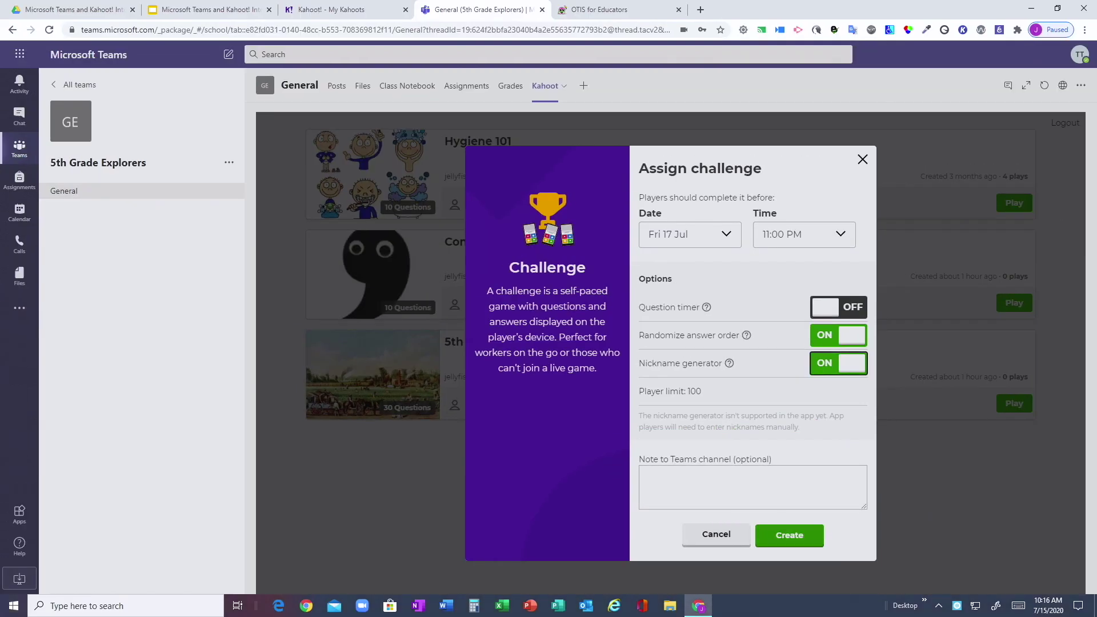
Create the Contractions challenge for the Teams channel without a note and dismiss the confirmation.
click(789, 535)
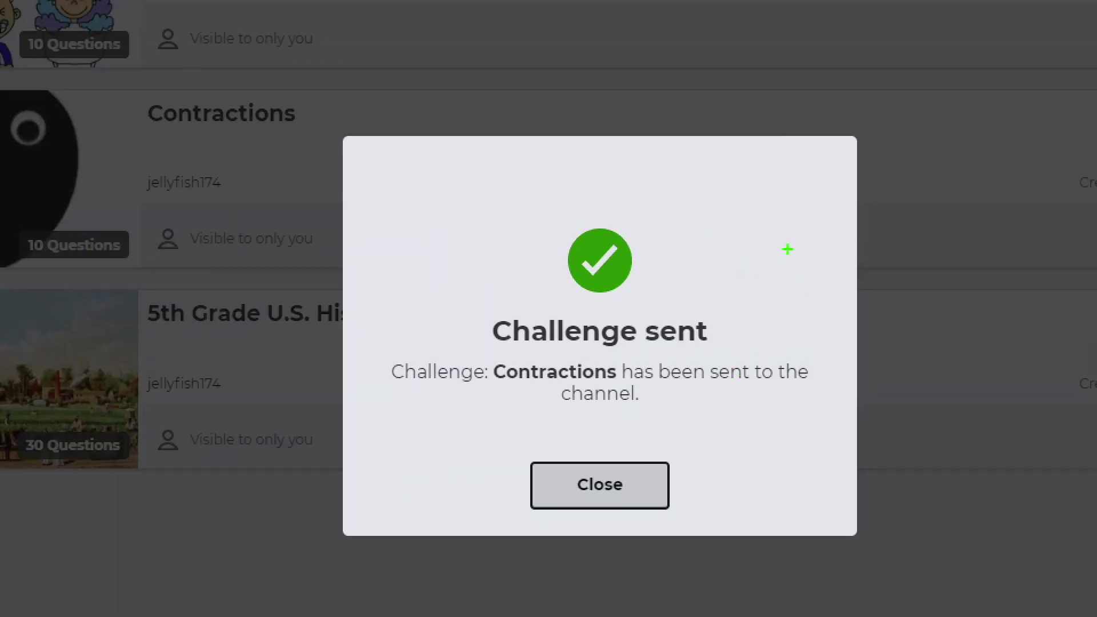
drag(708, 233, 571, 338)
mouse_move(402, 306)
mouse_down()
mouse_move(807, 0)
mouse_move(628, 0)
mouse_up()
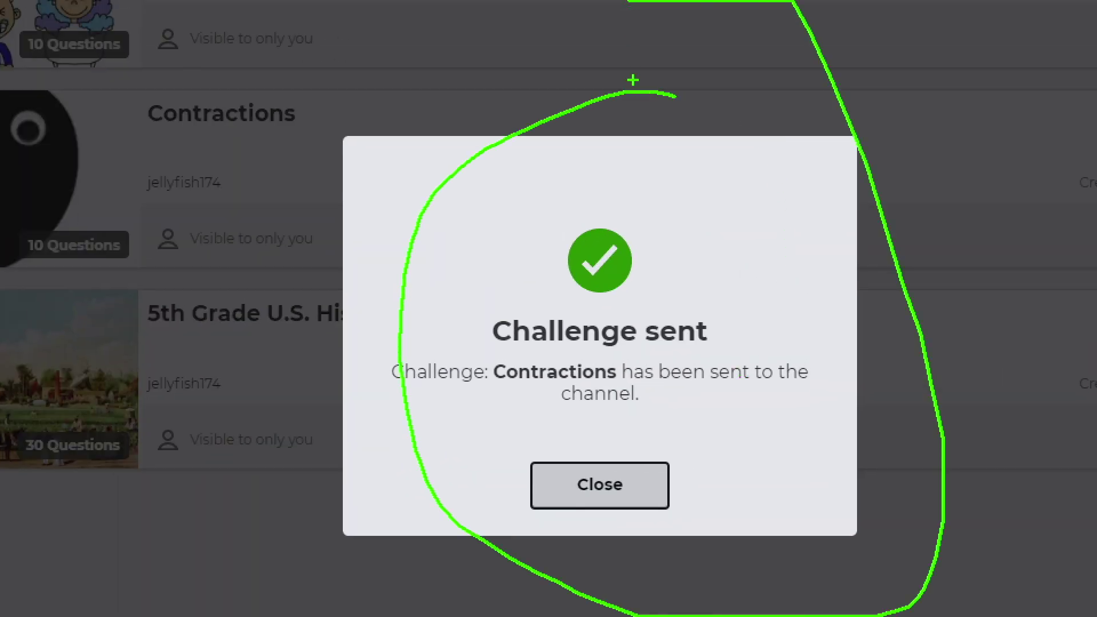
key(Escape)
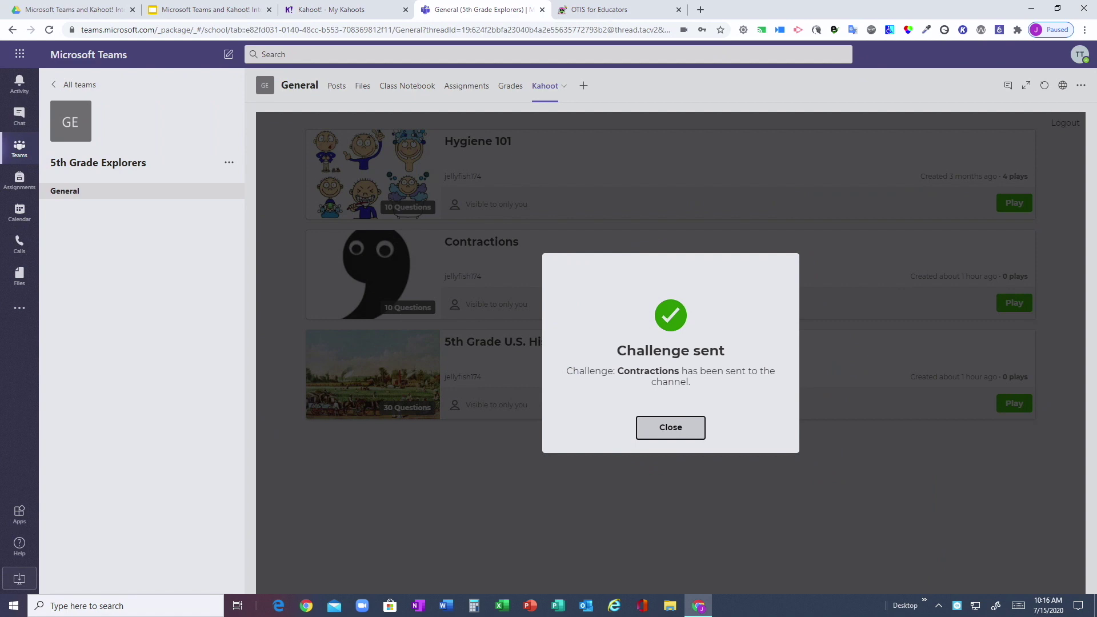
key(Return)
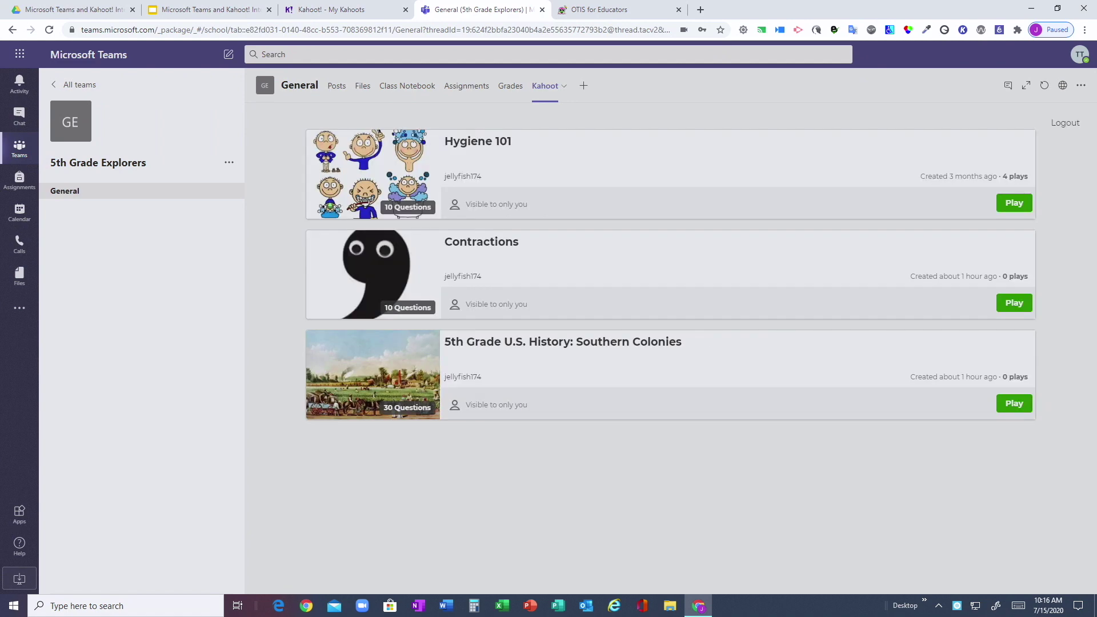
Open the General channel's posts and examine the title, quiz name and deadline of the new Contractions challenge.
click(337, 85)
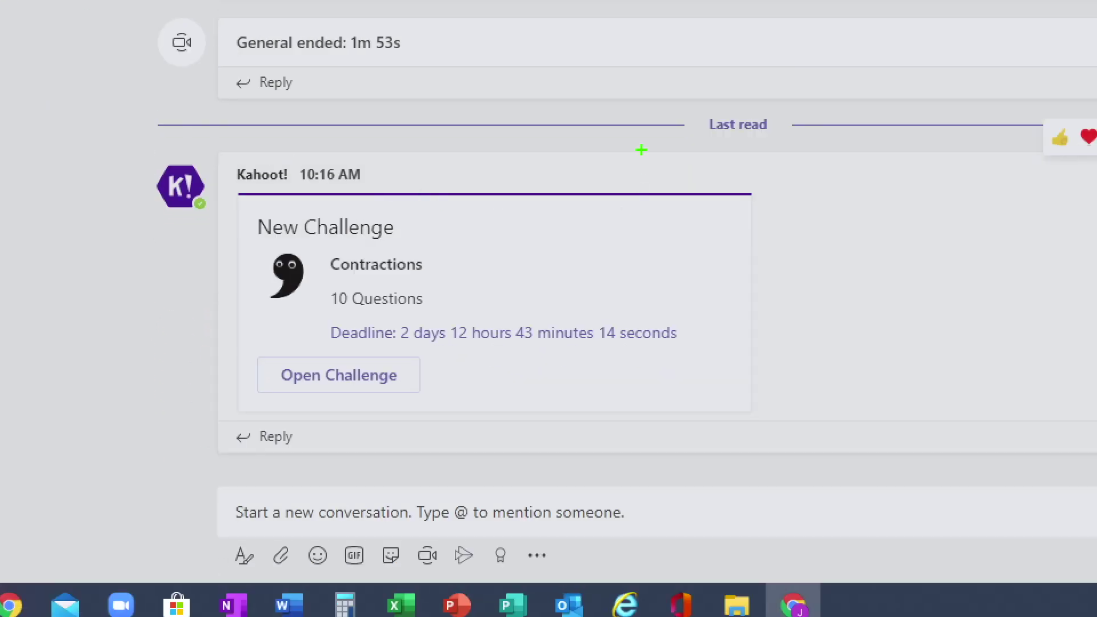
mouse_move(845, 96)
mouse_down()
mouse_move(354, 20)
mouse_move(102, 274)
mouse_move(714, 480)
mouse_move(726, 127)
mouse_up()
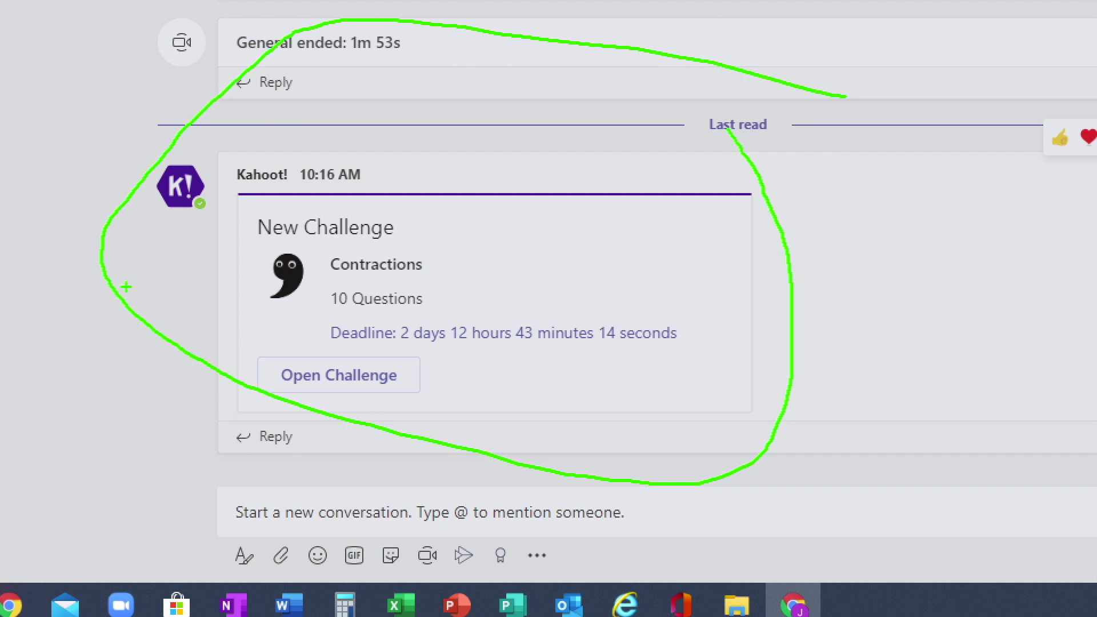
drag(402, 226, 440, 167)
drag(426, 268, 509, 224)
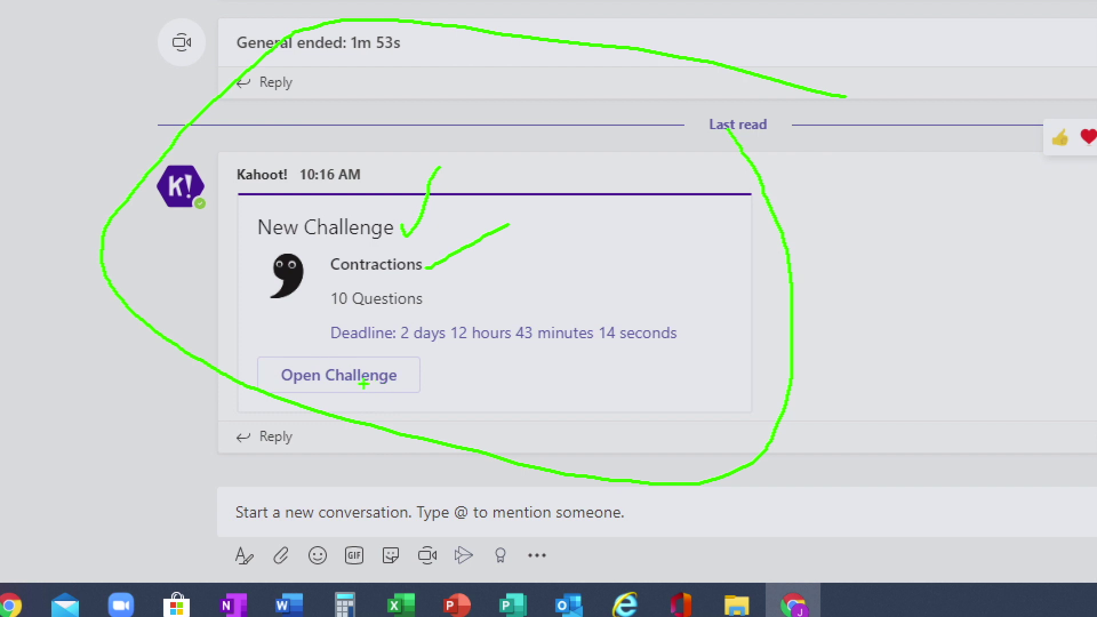
mouse_move(331, 354)
mouse_down()
mouse_move(670, 354)
mouse_move(721, 341)
mouse_up()
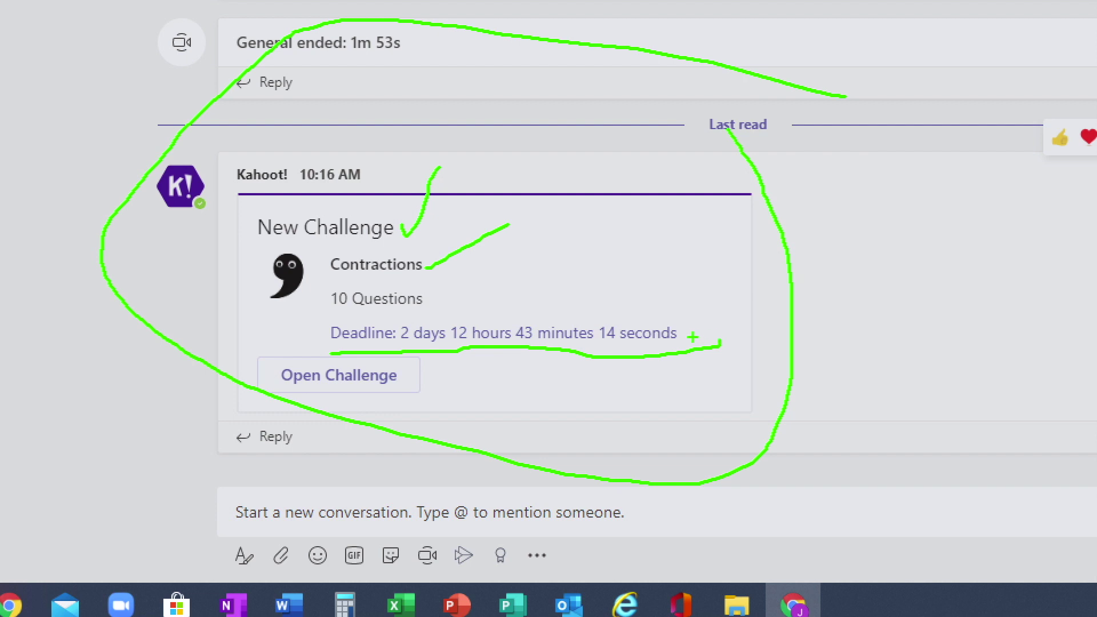